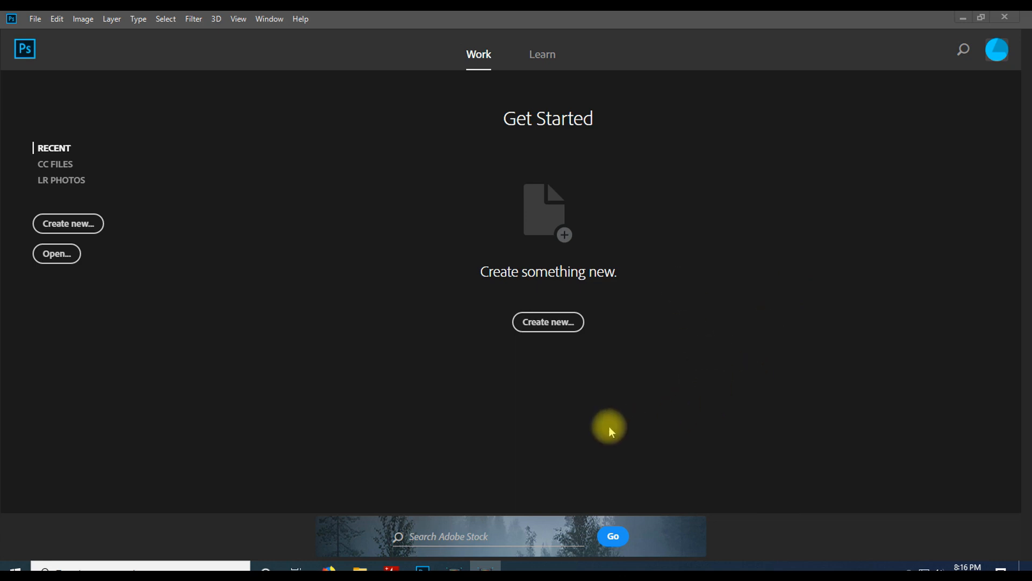
# Start a new document 512 by 640 pixels in portrait orientation
pyautogui.click(548, 325)
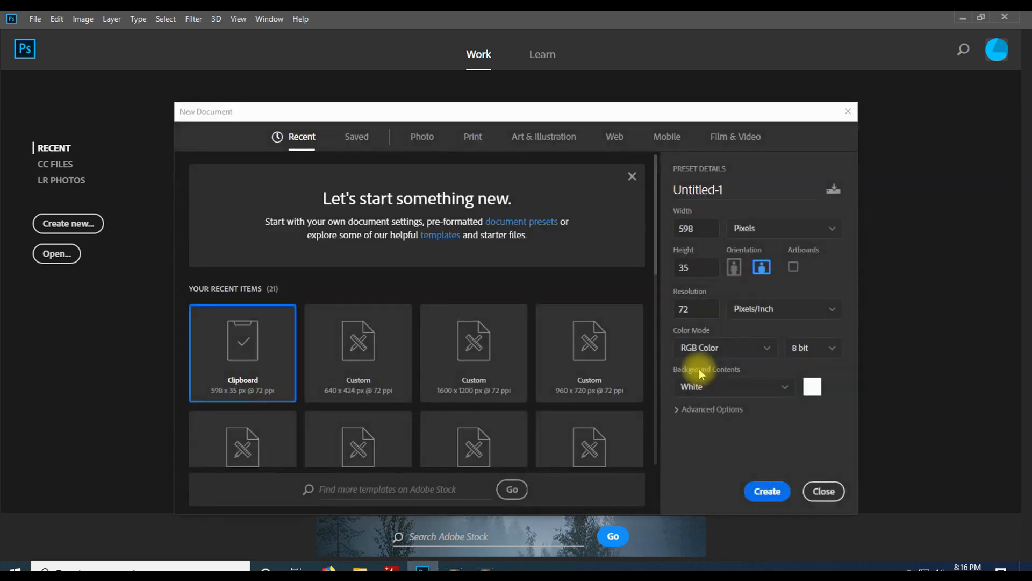
pyautogui.moveTo(513, 114); pyautogui.dragTo(510, 72)
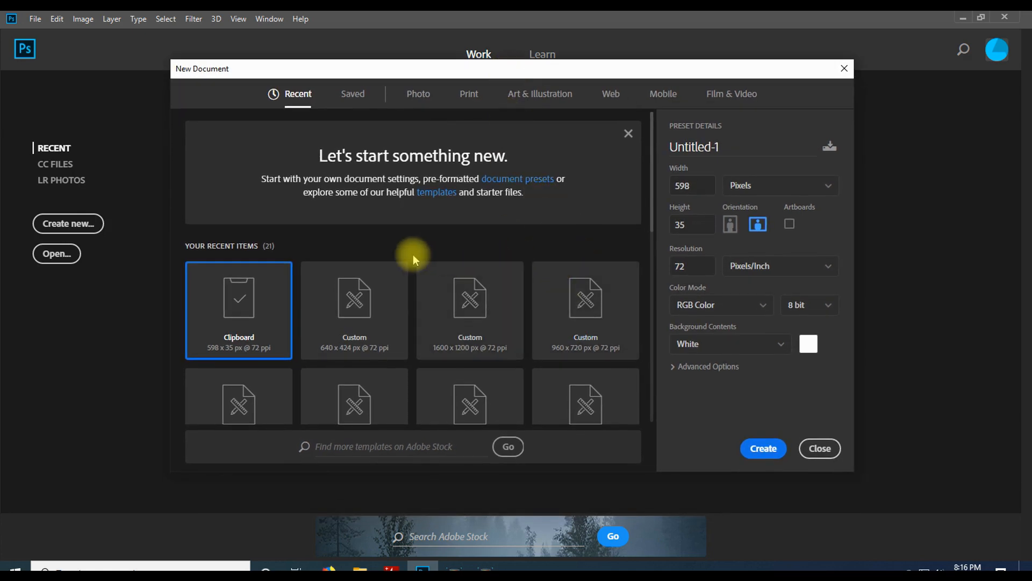
pyautogui.scroll(-5, 347, 329)
pyautogui.scroll(-2, 346, 334)
pyautogui.scroll(6, 346, 325)
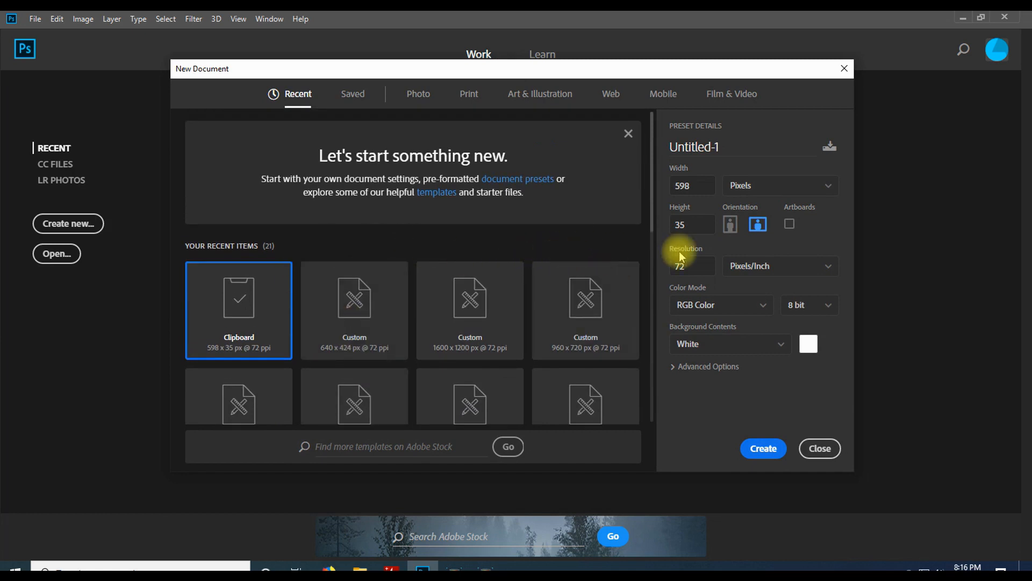
pyautogui.click(677, 186)
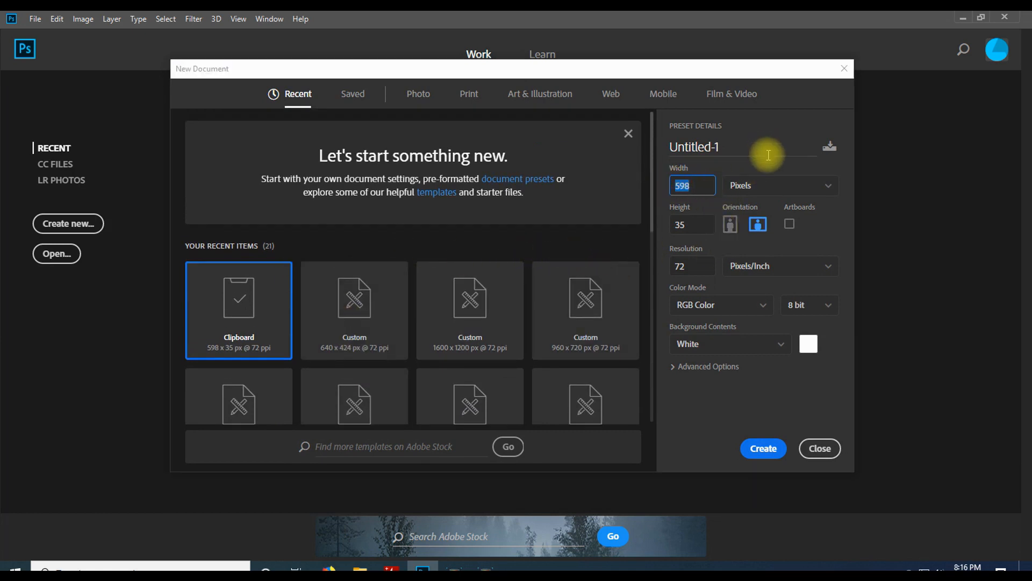
pyautogui.click(818, 188)
pyautogui.click(818, 185)
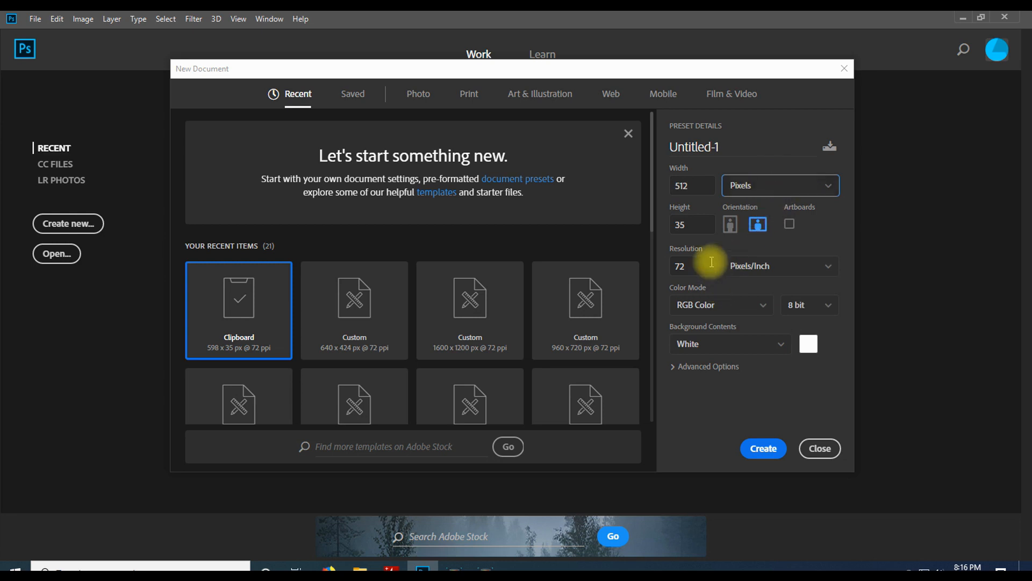
pyautogui.click(693, 226)
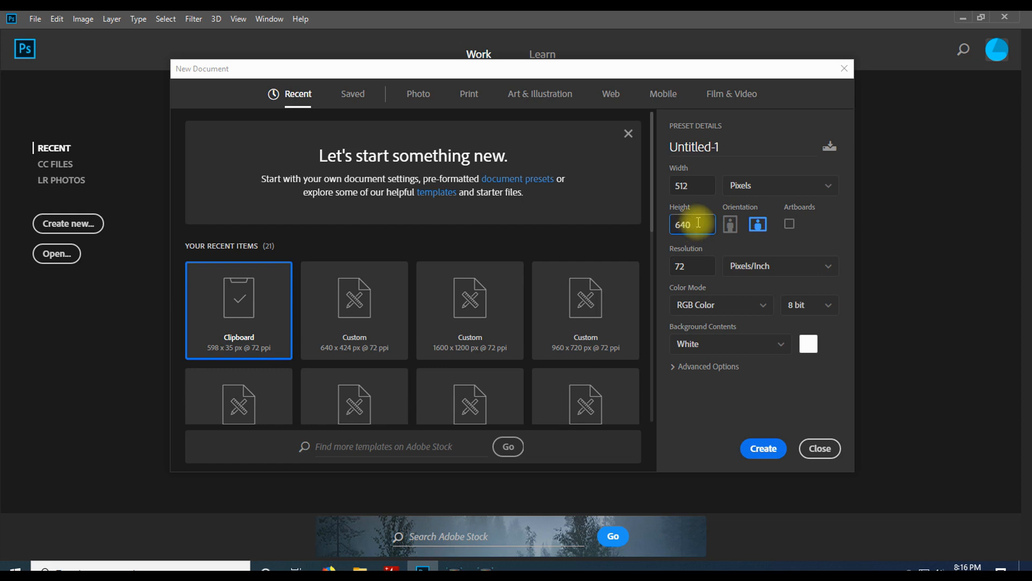
pyautogui.click(731, 225)
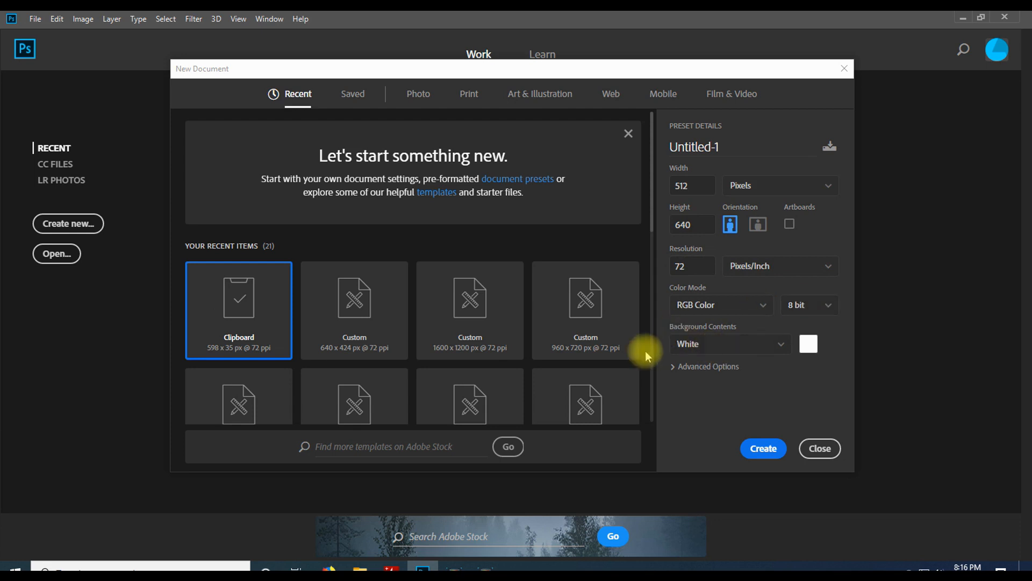
# Set the background contents to Transparent and create the document
pyautogui.click(781, 345)
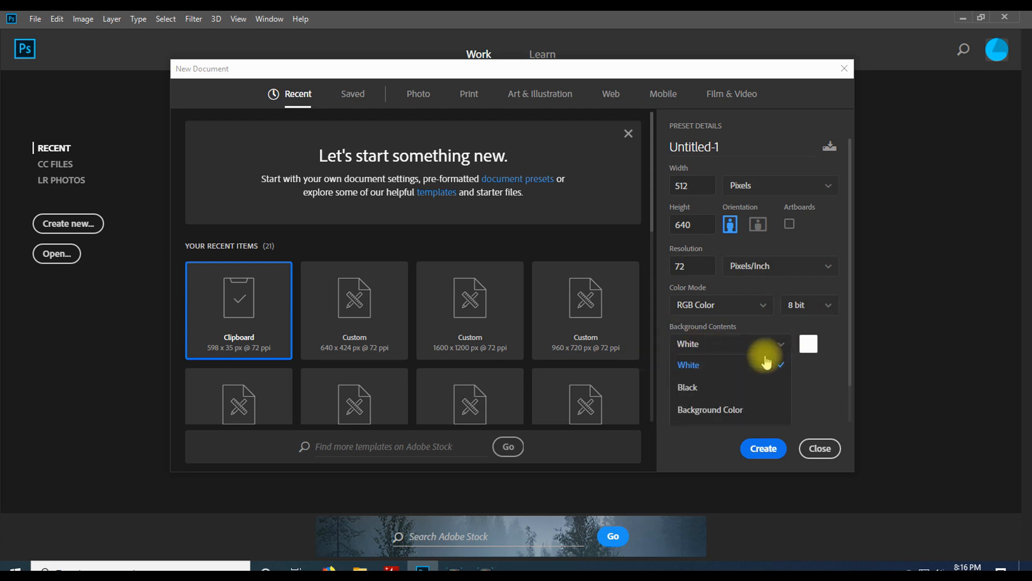
pyautogui.scroll(-1, 719, 378)
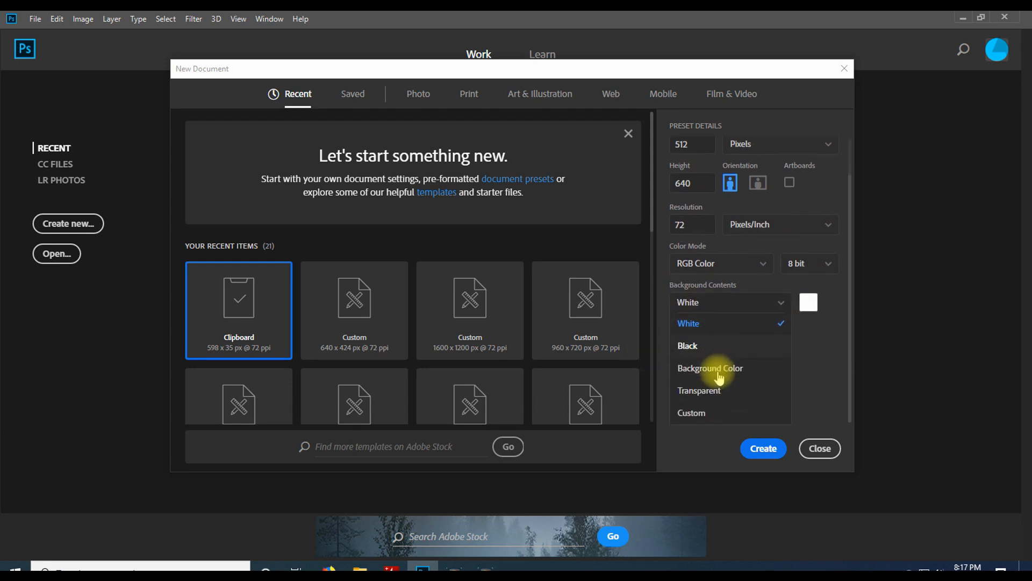
pyautogui.click(697, 391)
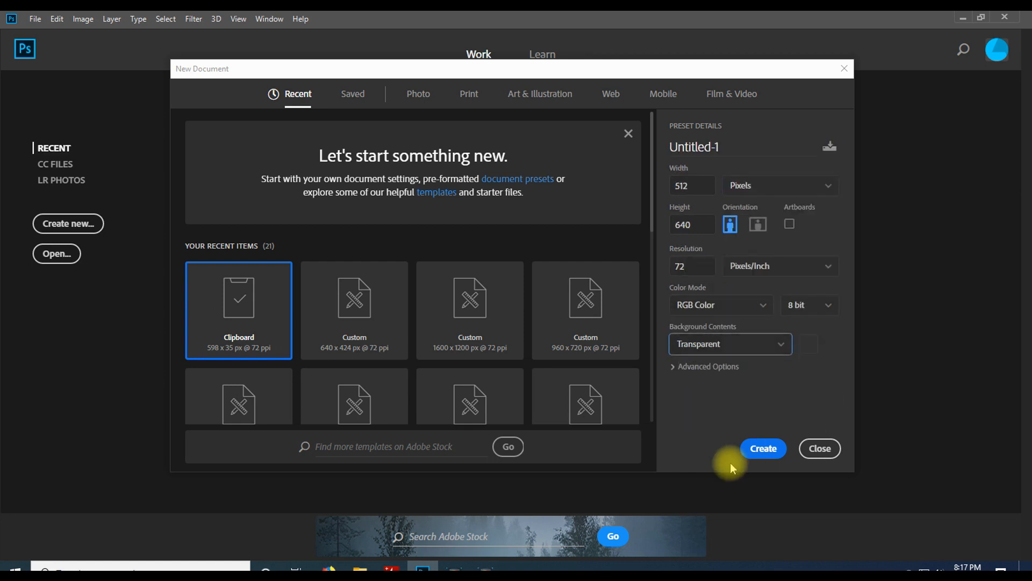
pyautogui.click(764, 449)
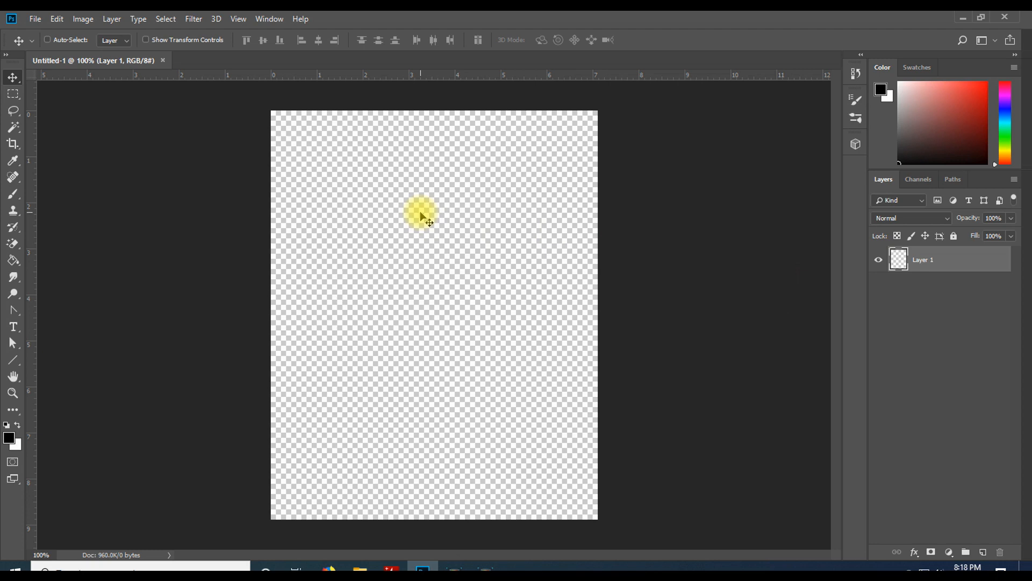
# Enlarge the canvas width to 200 percent using percent units in Canvas Size
pyautogui.click(83, 20)
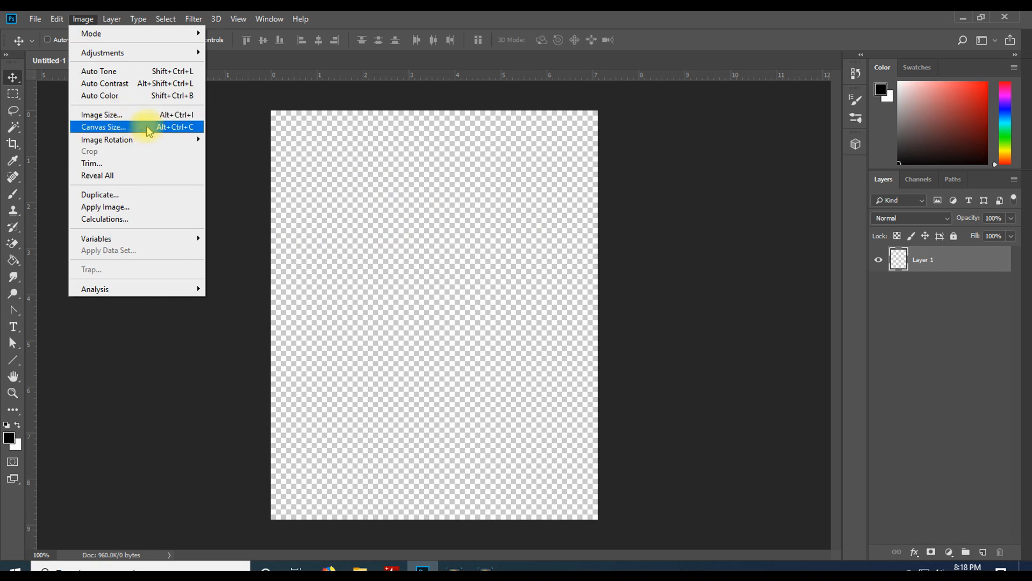
pyautogui.click(141, 127)
pyautogui.moveTo(493, 109); pyautogui.dragTo(659, 138)
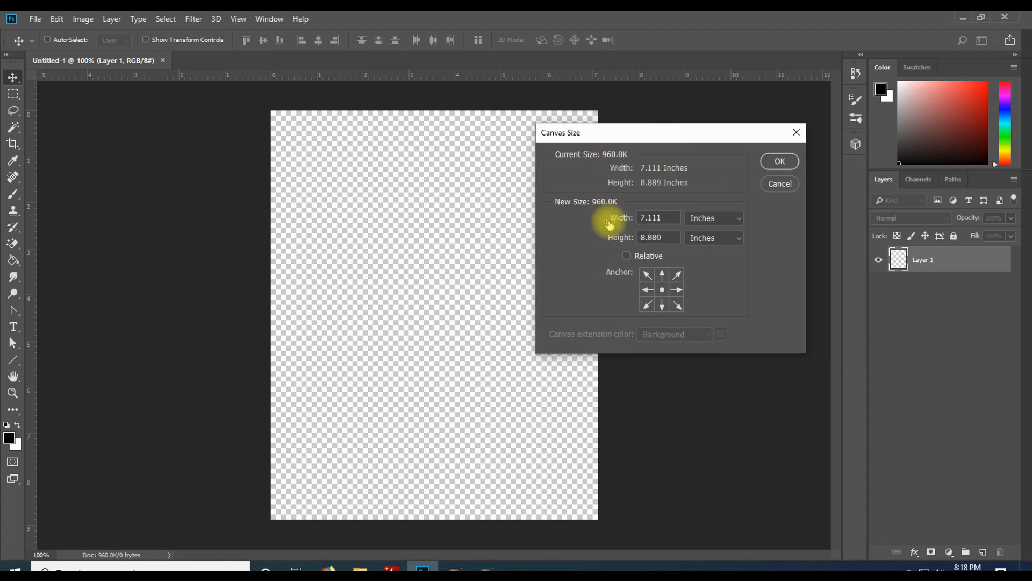
pyautogui.click(735, 221)
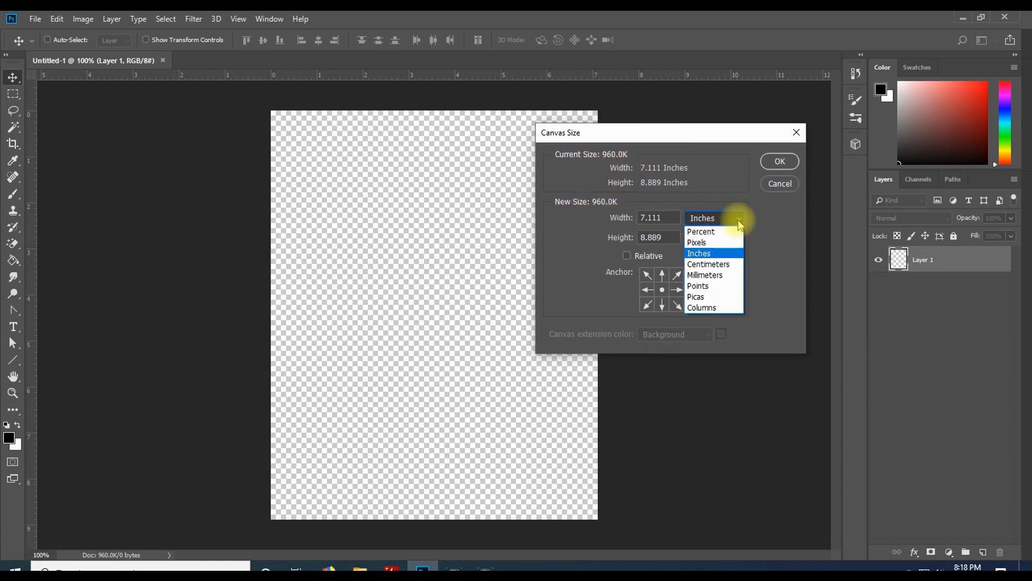
pyautogui.click(718, 231)
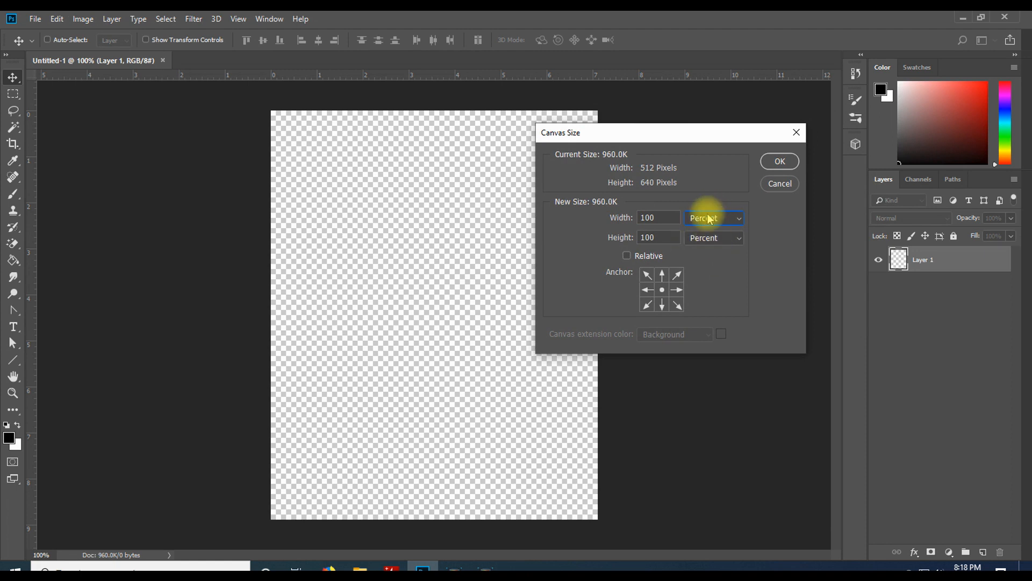
pyautogui.moveTo(653, 218); pyautogui.dragTo(618, 219)
pyautogui.moveTo(624, 142); pyautogui.dragTo(761, 141)
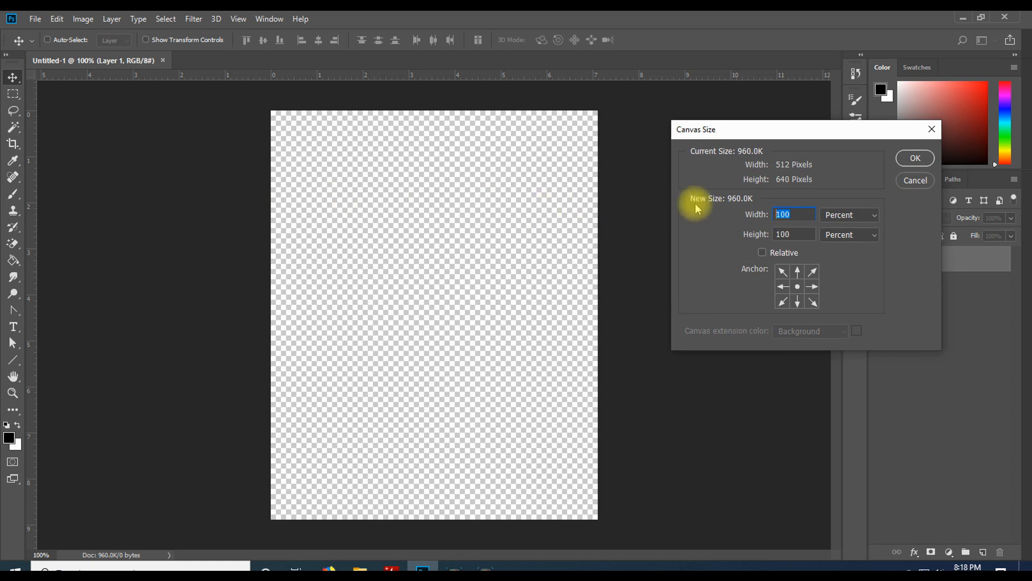
pyautogui.write('200')
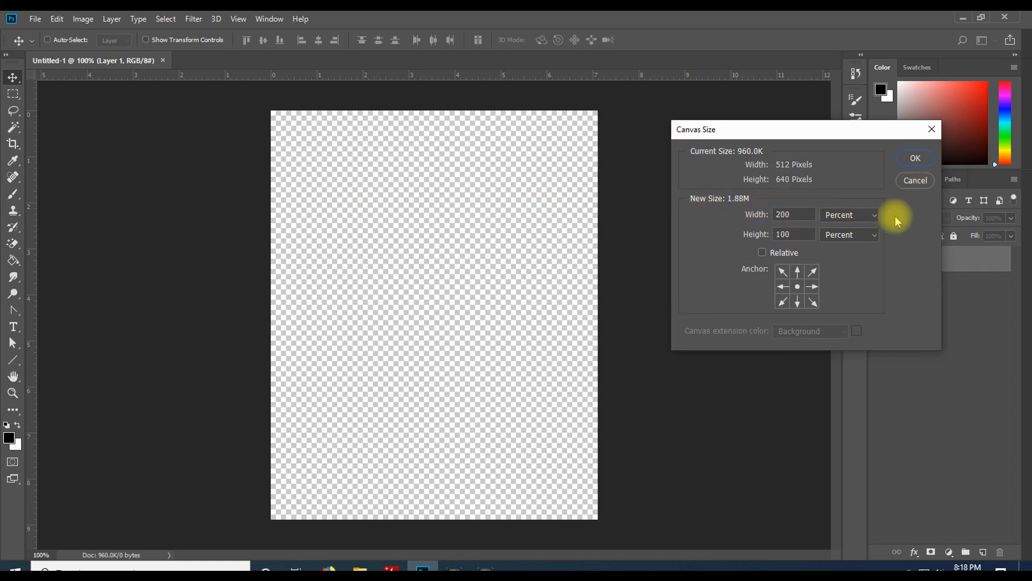
pyautogui.click(801, 214)
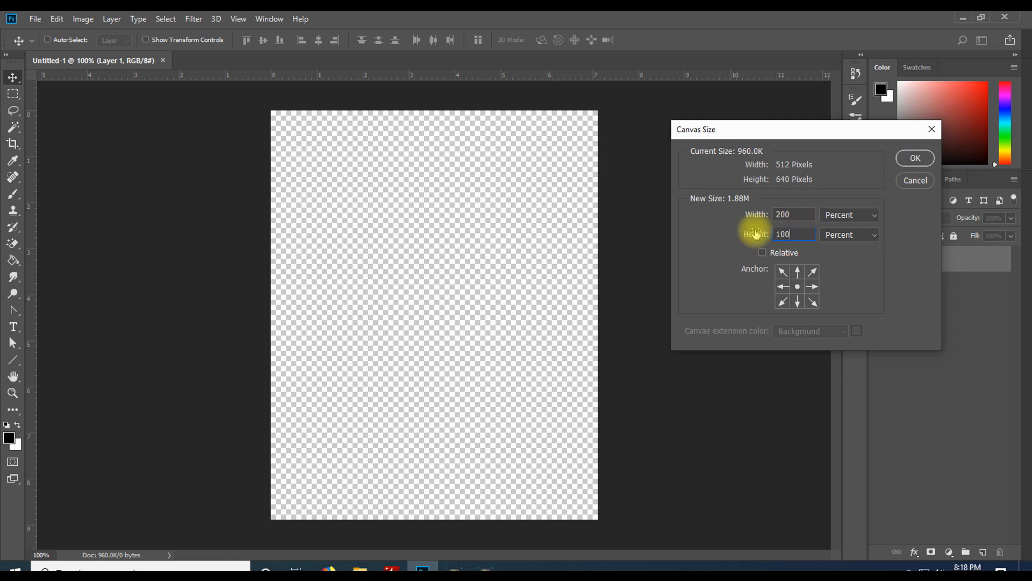
pyautogui.click(915, 156)
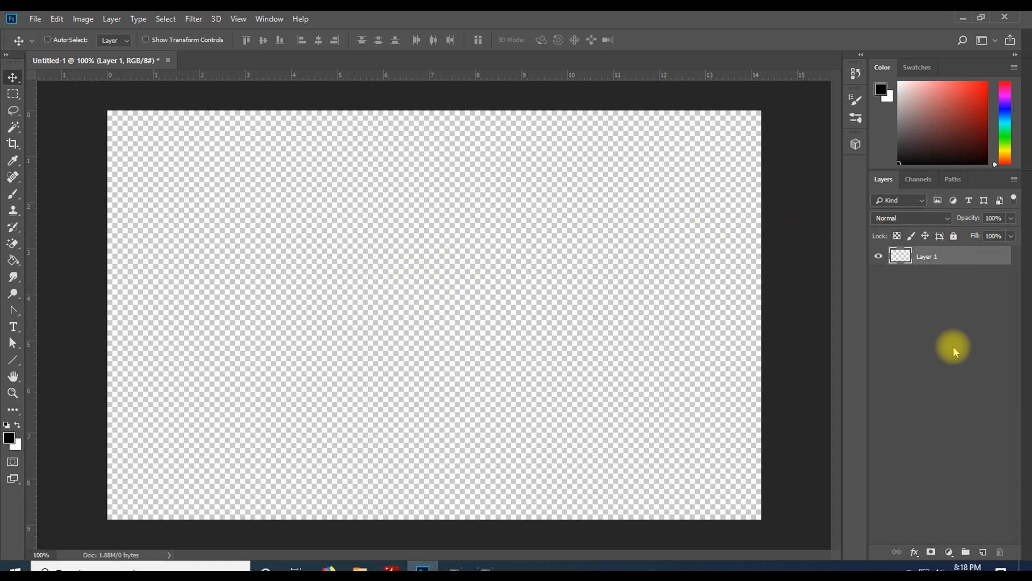
# Add a Solid Color fill layer with the grey colour 585858
pyautogui.click(948, 552)
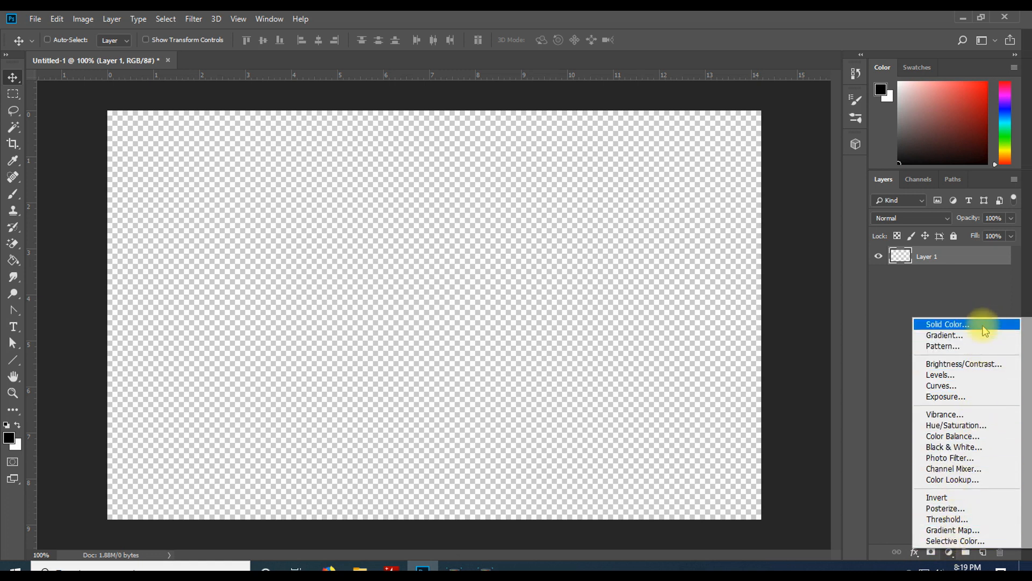
pyautogui.click(950, 325)
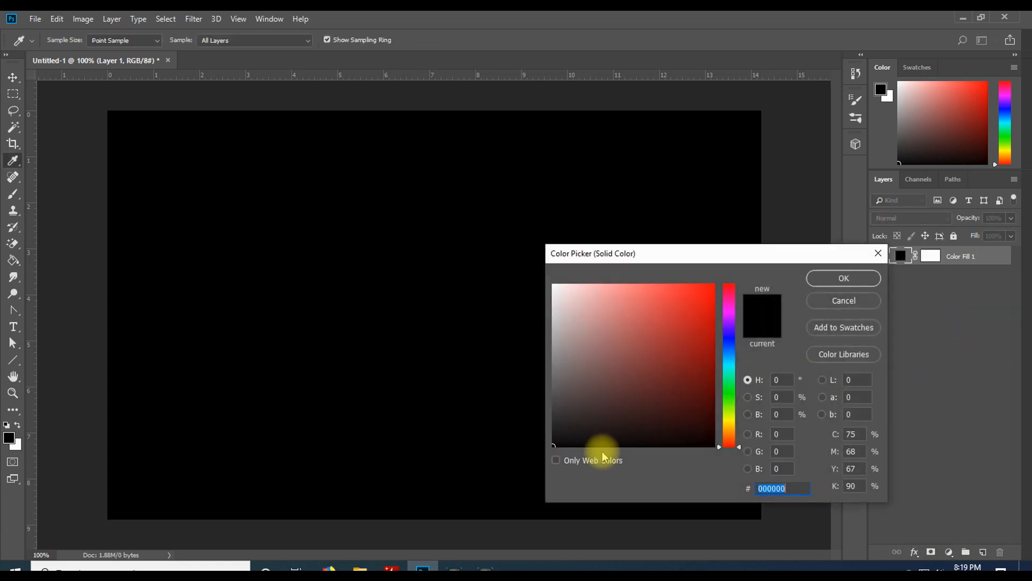
pyautogui.moveTo(603, 456)
pyautogui.mouseDown()
pyautogui.moveTo(601, 428)
pyautogui.moveTo(537, 418)
pyautogui.moveTo(491, 371)
pyautogui.moveTo(475, 391)
pyautogui.mouseUp()
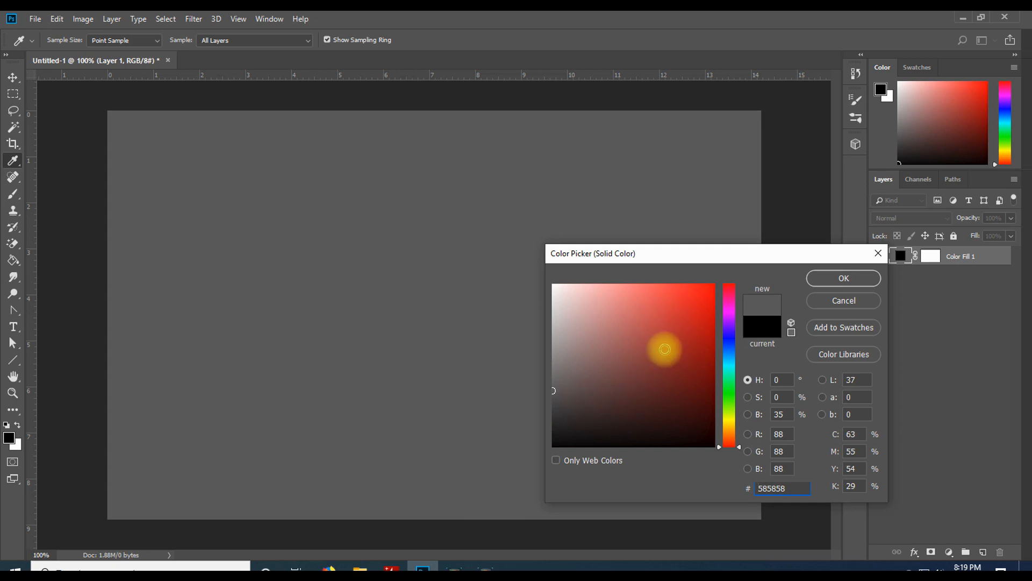
pyautogui.click(840, 279)
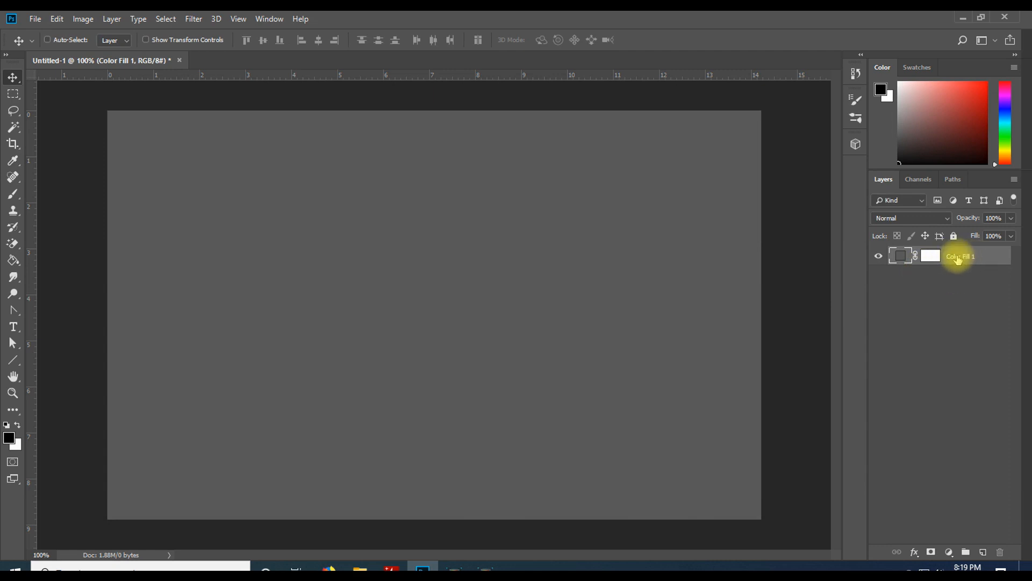
# Rename the fill layer Background and add a new empty layer above it
pyautogui.doubleClick(961, 257)
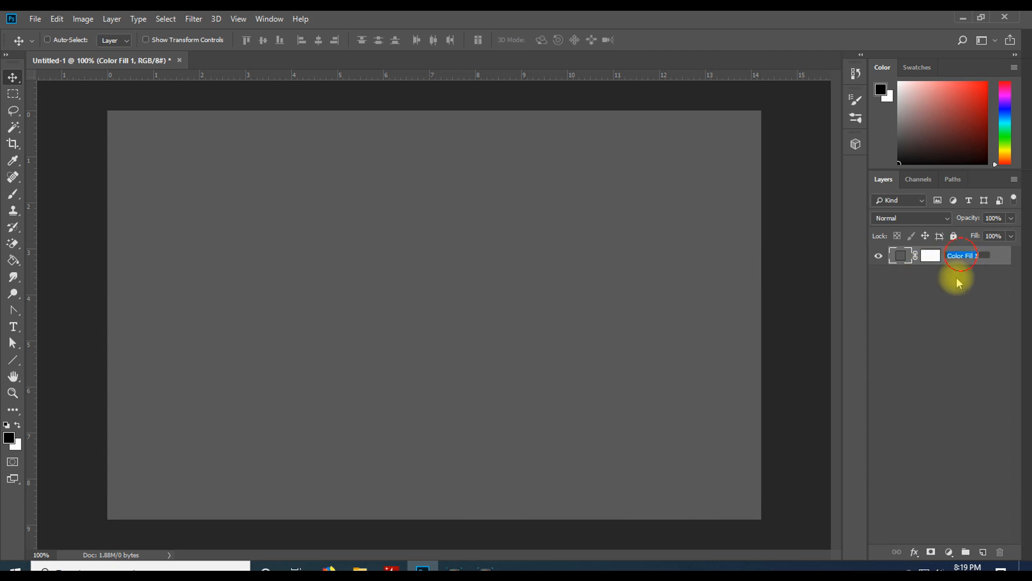
pyautogui.write('Background')
pyautogui.press('Return')
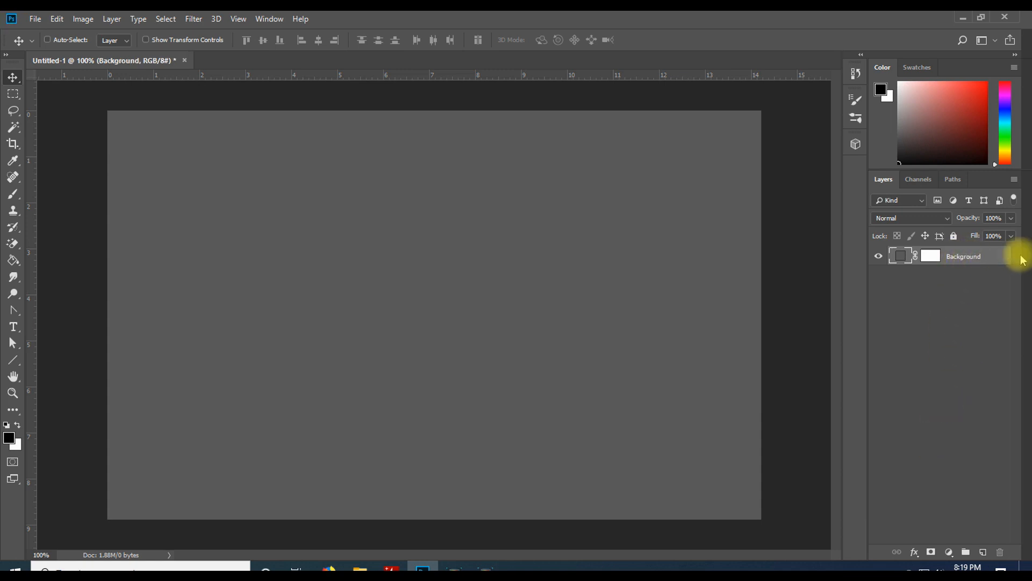
pyautogui.click(984, 555)
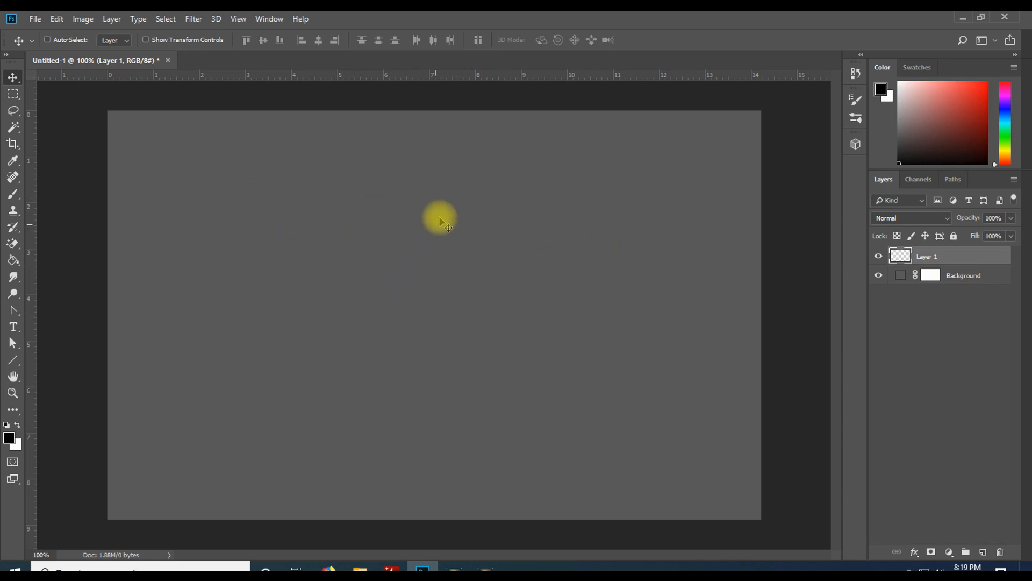
# Add a vertical guide at 50% and drag horizontal guides near the canvas's top and bottom edges
pyautogui.click(233, 19)
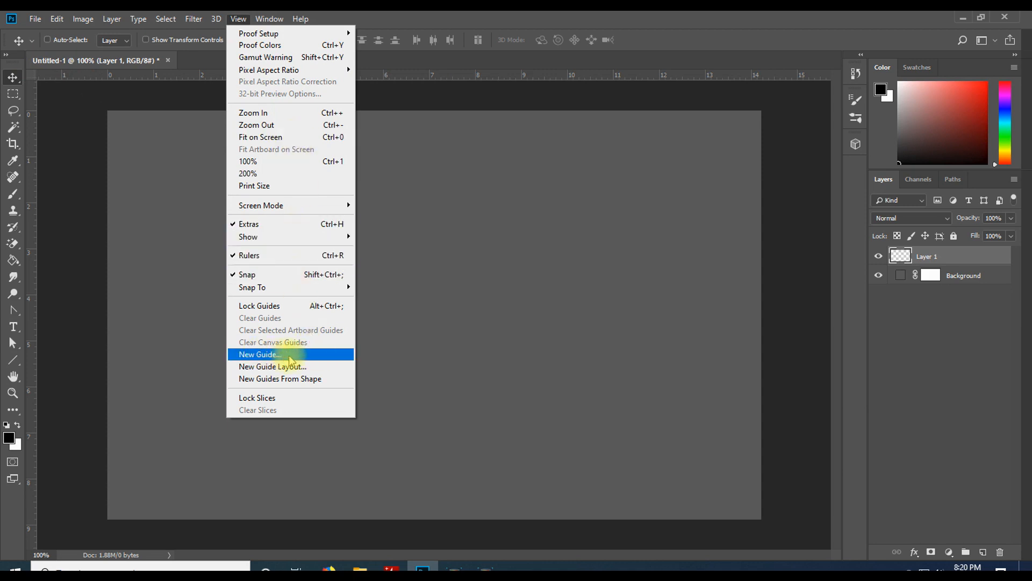
pyautogui.click(264, 354)
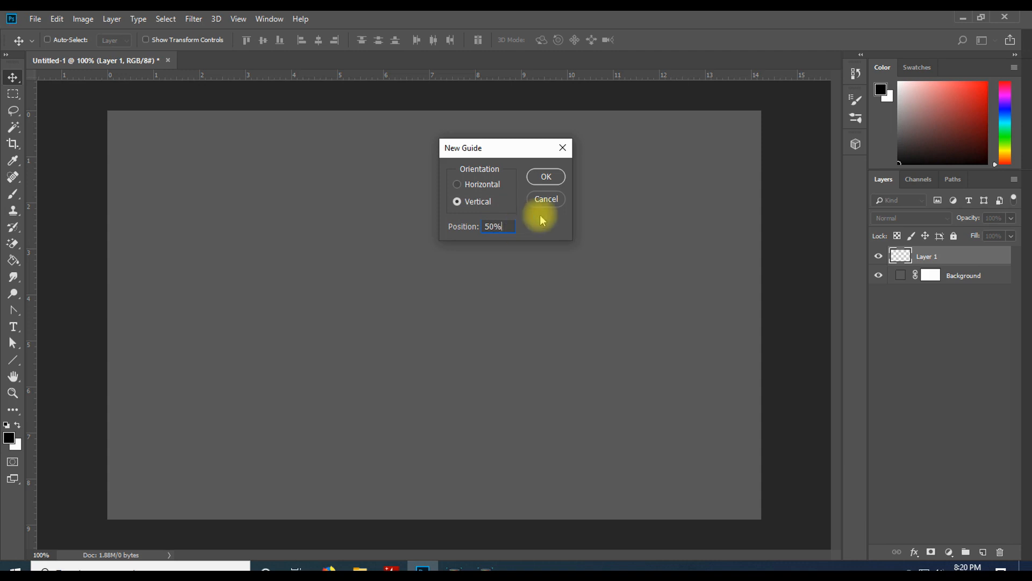
pyautogui.click(546, 176)
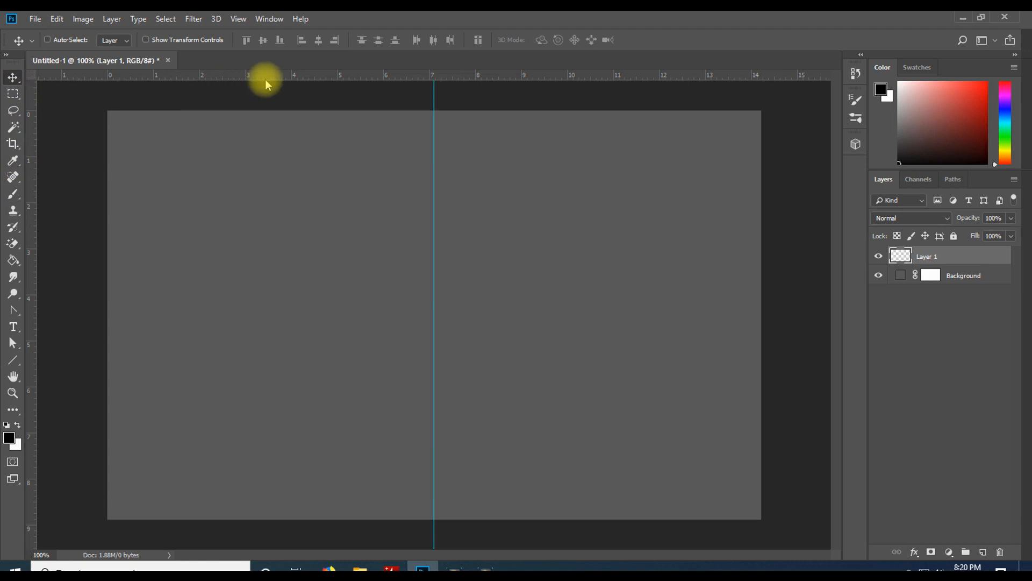
pyautogui.moveTo(265, 76); pyautogui.dragTo(273, 132)
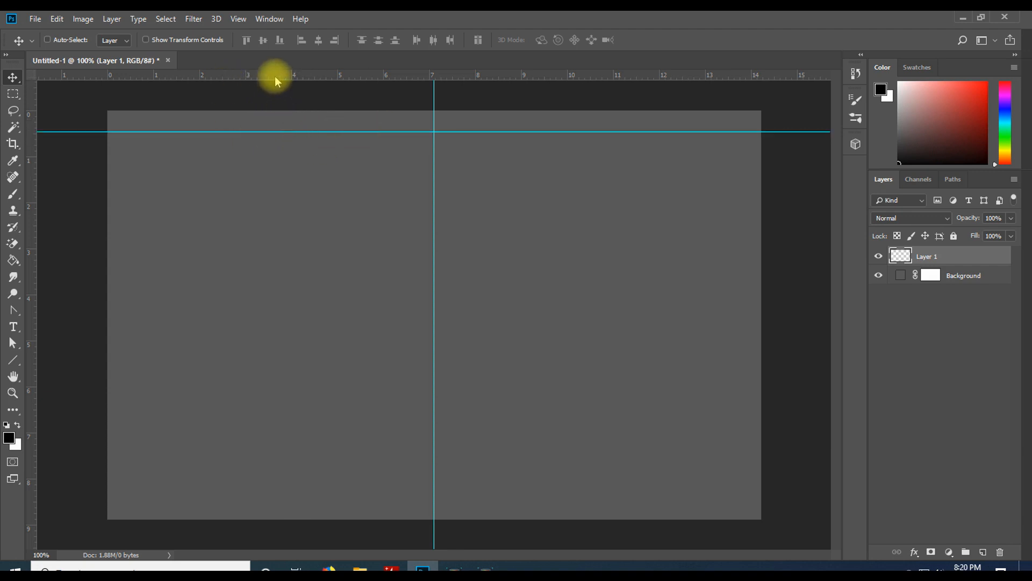
pyautogui.moveTo(275, 76); pyautogui.dragTo(308, 496)
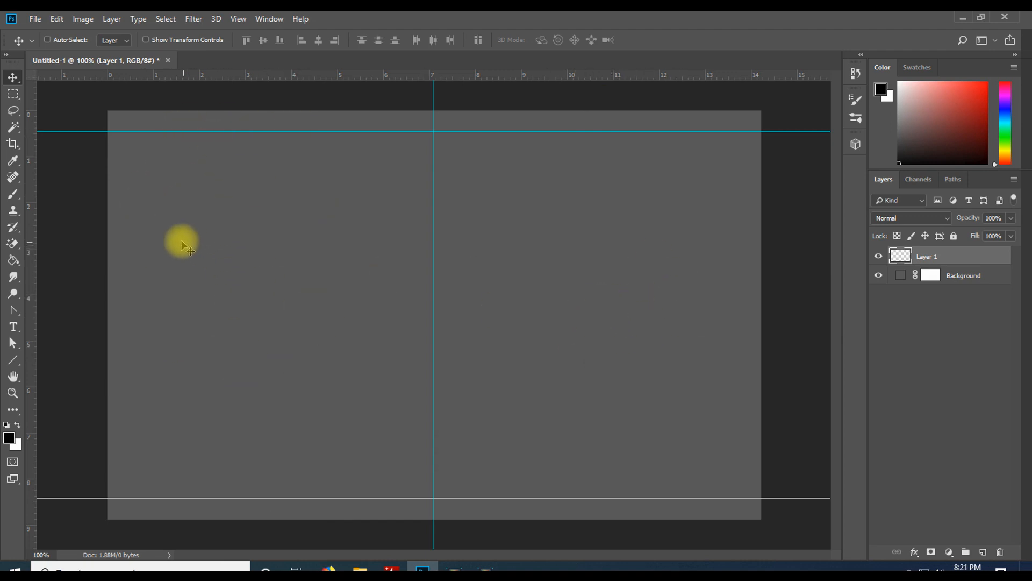
# Select the Brush tool and pick the hard round brush preset
pyautogui.click(16, 199)
pyautogui.rightClick(16, 199)
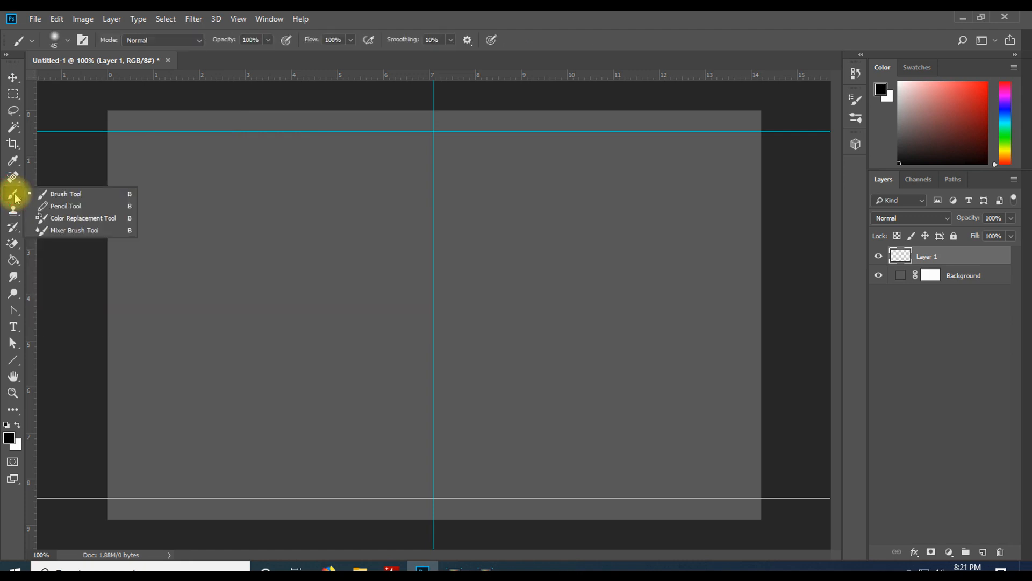
pyautogui.click(65, 194)
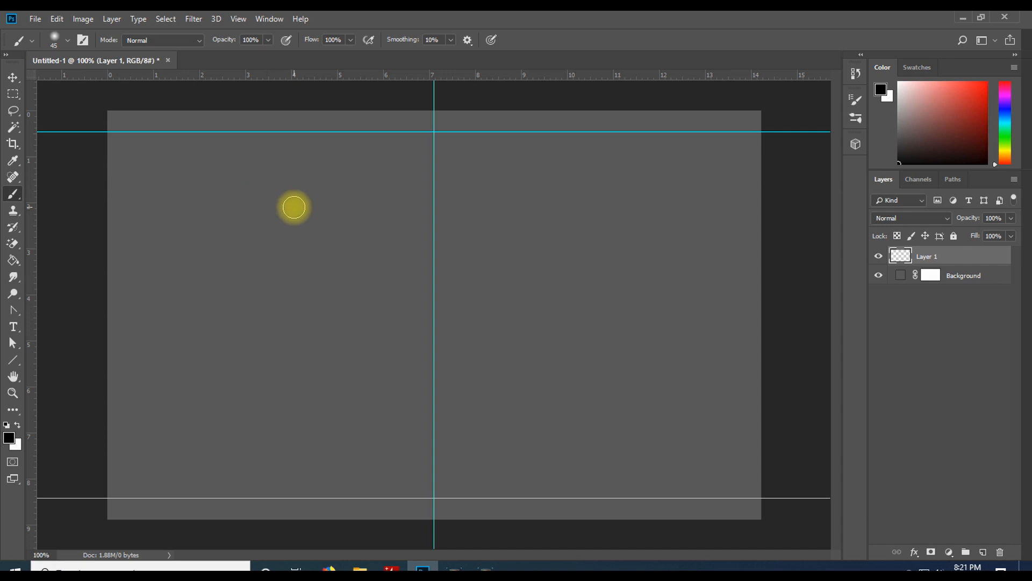
pyautogui.rightClick(294, 207)
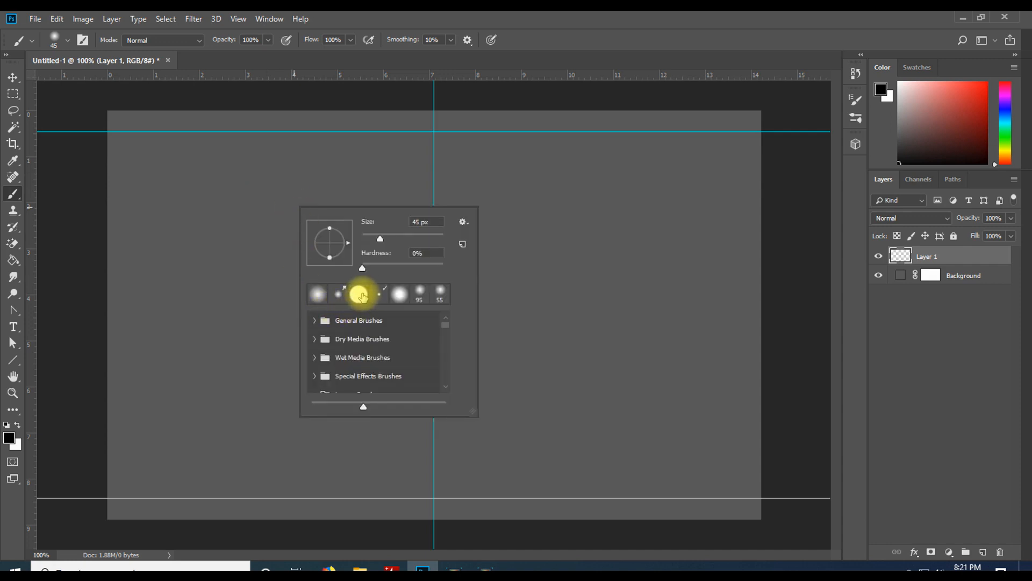
pyautogui.click(359, 295)
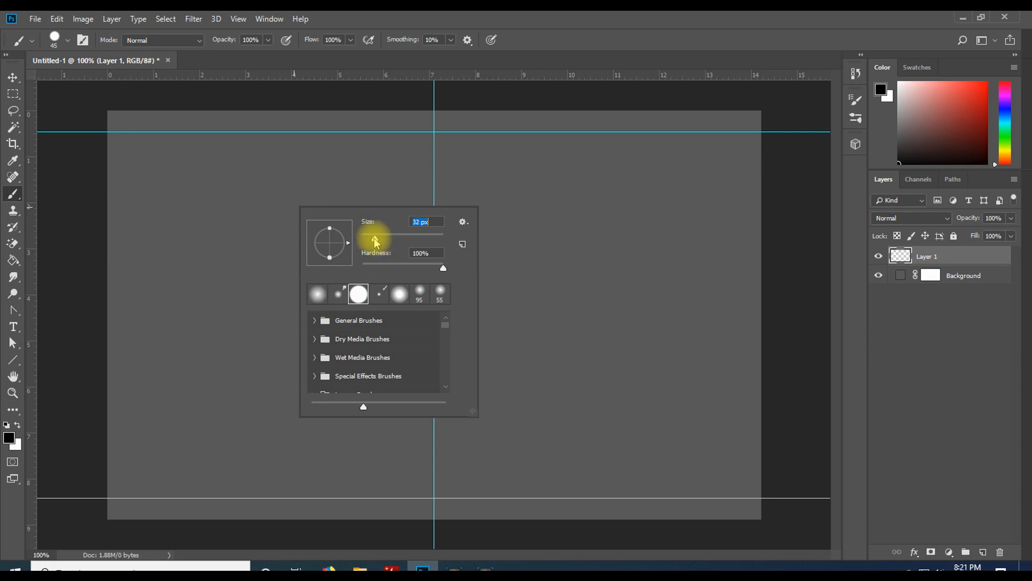
# Set the brush size to 5 px
pyautogui.moveTo(364, 237); pyautogui.dragTo(366, 246)
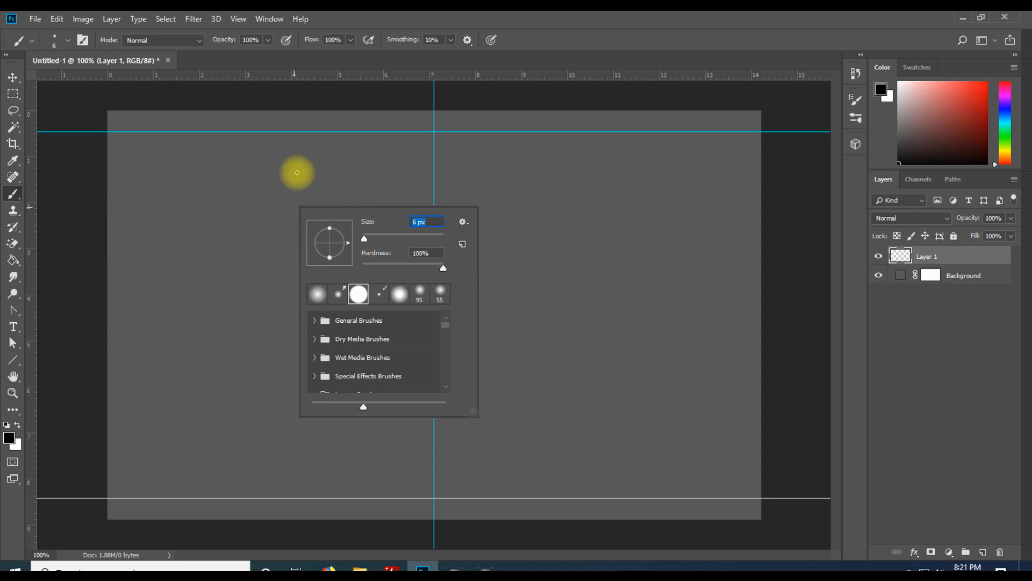
pyautogui.write('5')
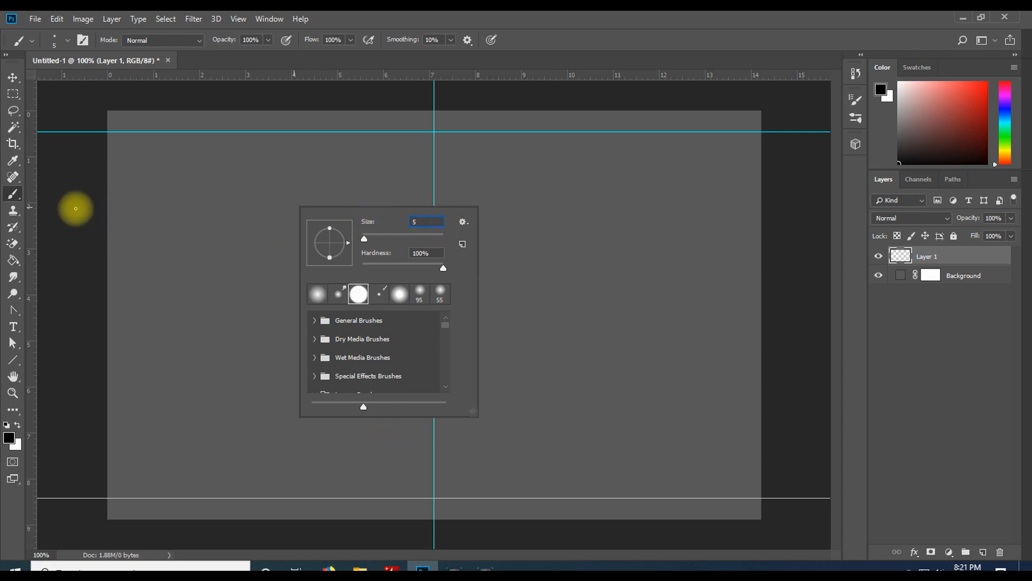
pyautogui.press('Return')
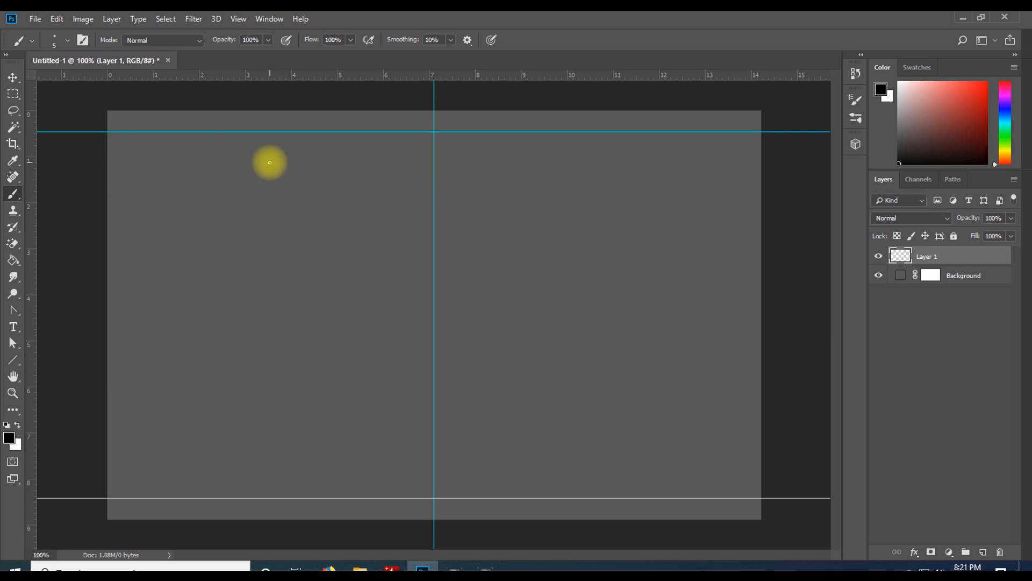
pyautogui.keyDown('shift'); pyautogui.click(269, 162); pyautogui.keyUp('shift')
pyautogui.hotkey('ctrl', 'z')
pyautogui.moveTo(279, 180); pyautogui.dragTo(279, 301)
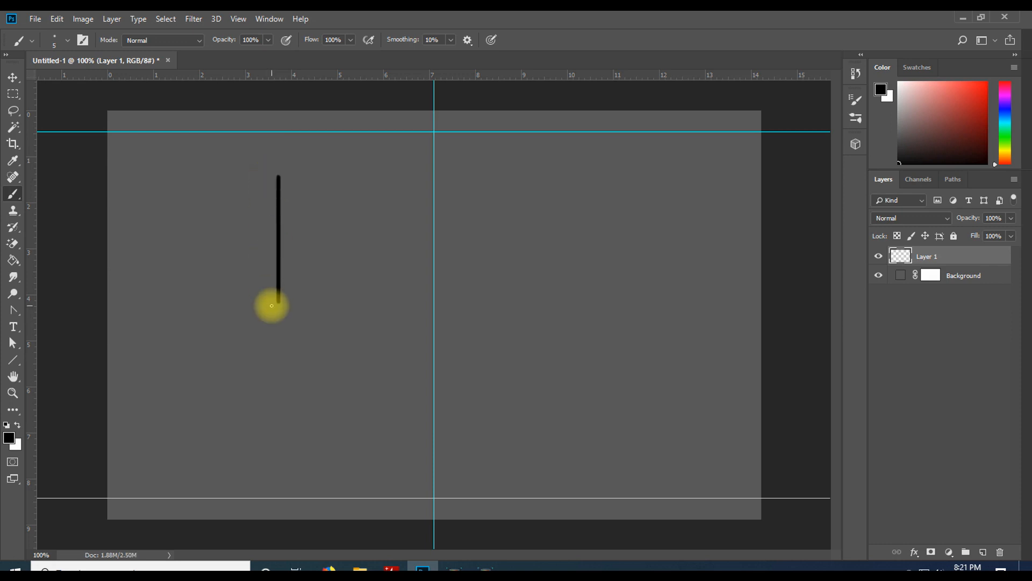
pyautogui.hotkey('ctrl', 'z')
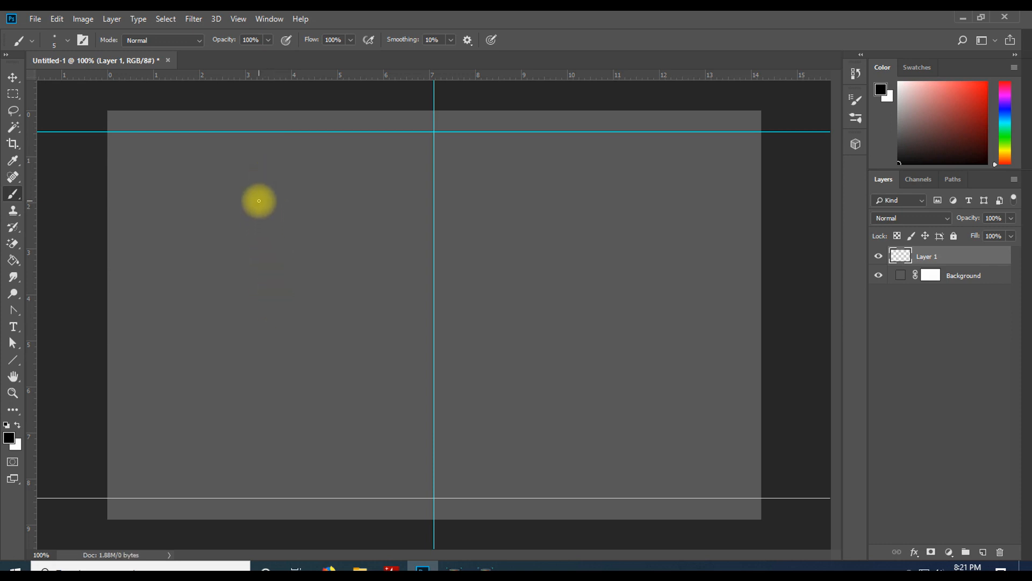
pyautogui.moveTo(259, 200)
pyautogui.mouseDown()
pyautogui.moveTo(353, 202)
pyautogui.moveTo(231, 206)
pyautogui.moveTo(367, 201)
pyautogui.mouseUp()
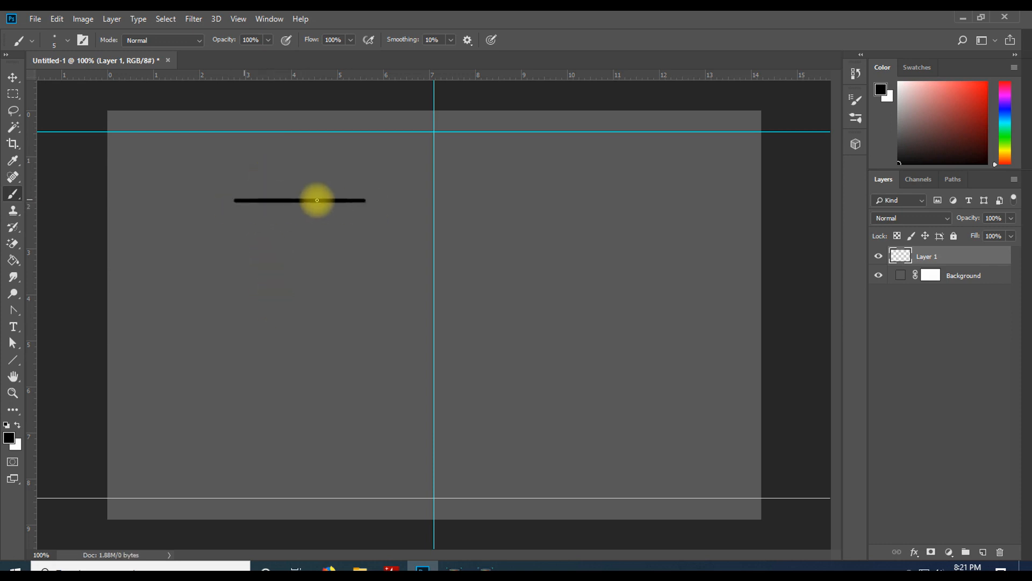
pyautogui.hotkey('ctrl', 'z')
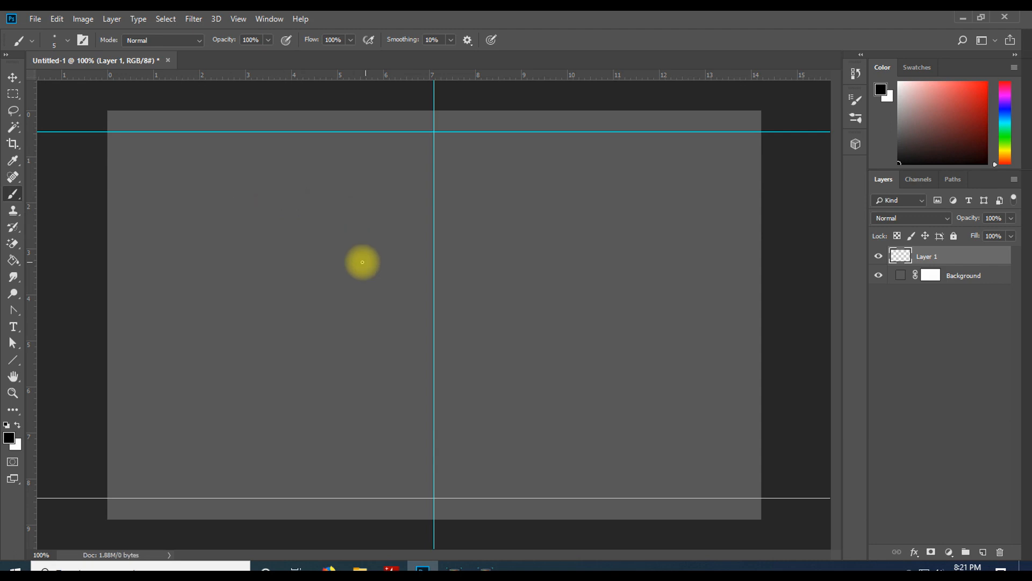
pyautogui.click(292, 174)
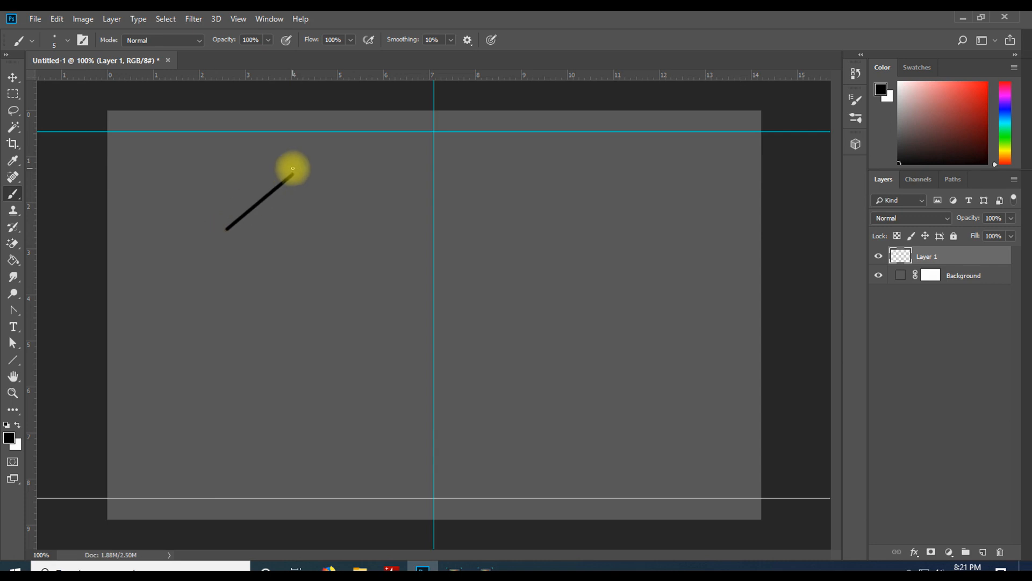
pyautogui.hotkey('ctrl', 'z')
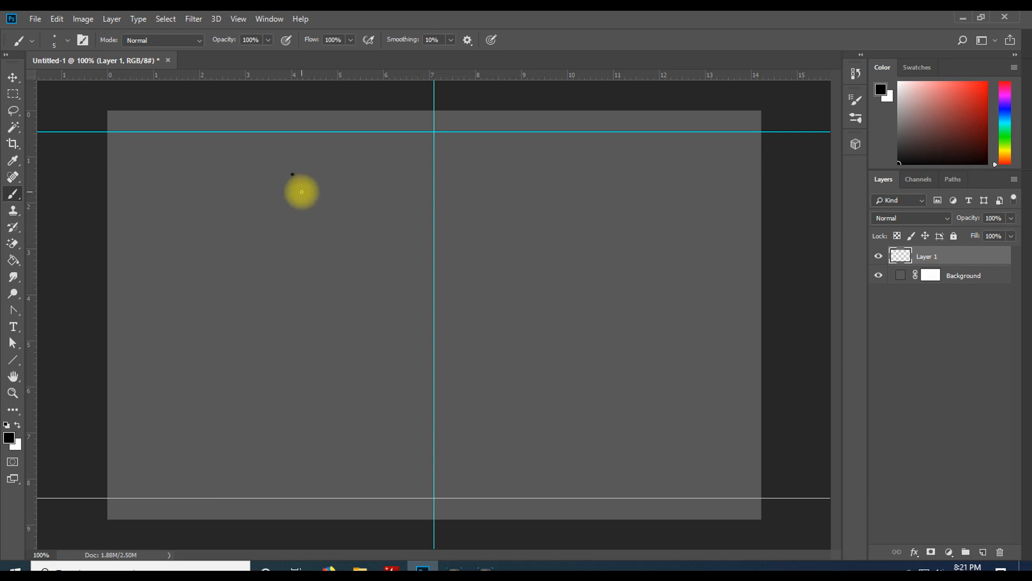
pyautogui.hotkey('ctrl', 'z')
pyautogui.hotkey('ctrl', 'z')
pyautogui.hotkey('ctrl', 'z')
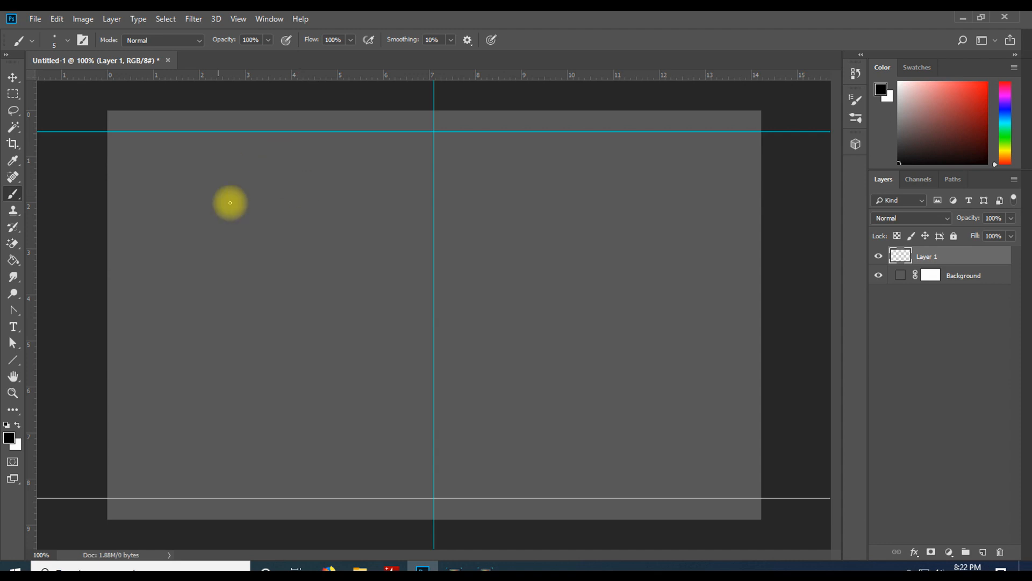
# Draw the left half of the outline with straight strokes: a diagonal from the top guide, a long vertical side and a wing
pyautogui.click(269, 132)
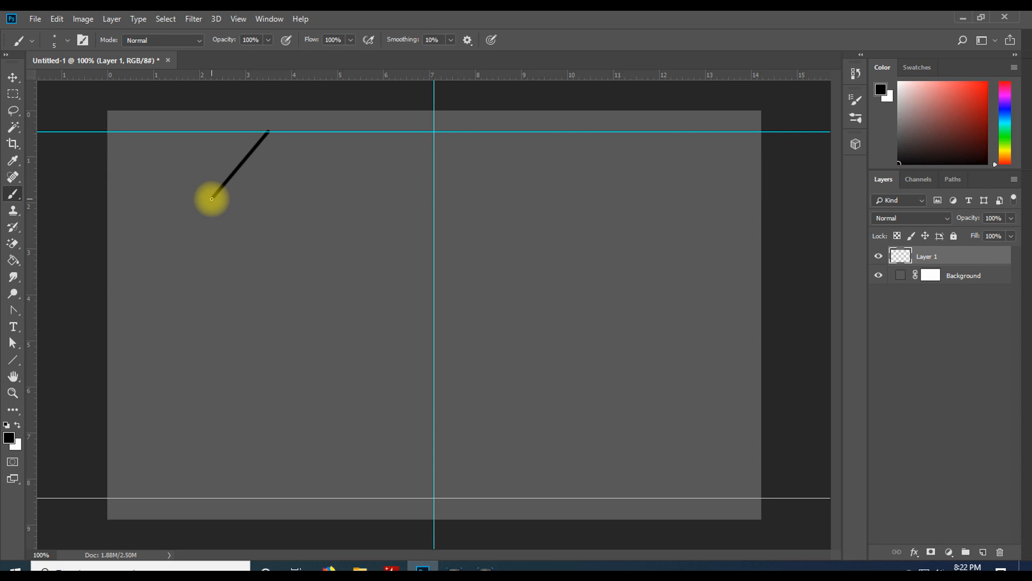
pyautogui.moveTo(212, 201)
pyautogui.mouseDown()
pyautogui.moveTo(199, 314)
pyautogui.moveTo(204, 472)
pyautogui.mouseUp()
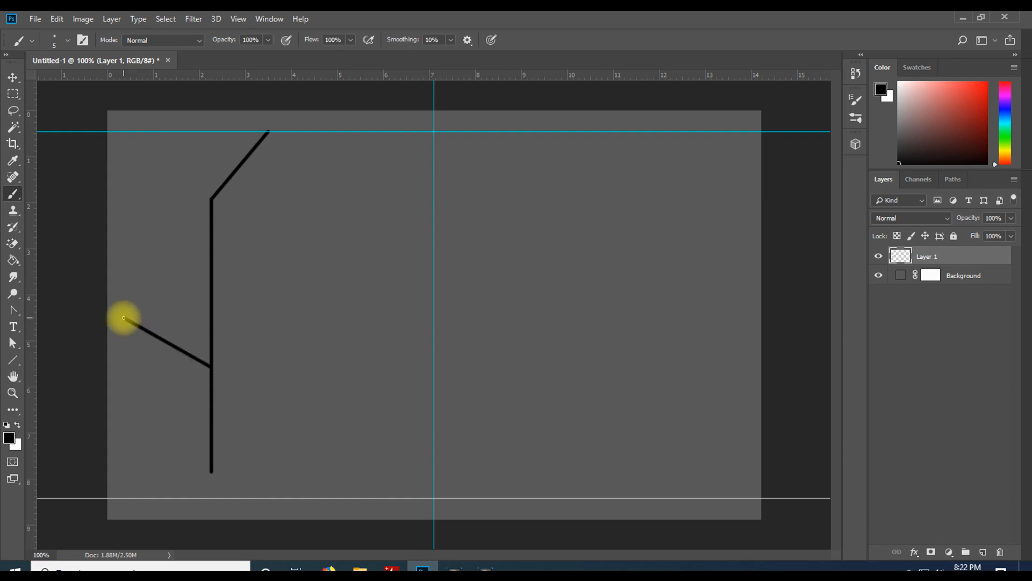
pyautogui.moveTo(123, 318); pyautogui.dragTo(121, 260)
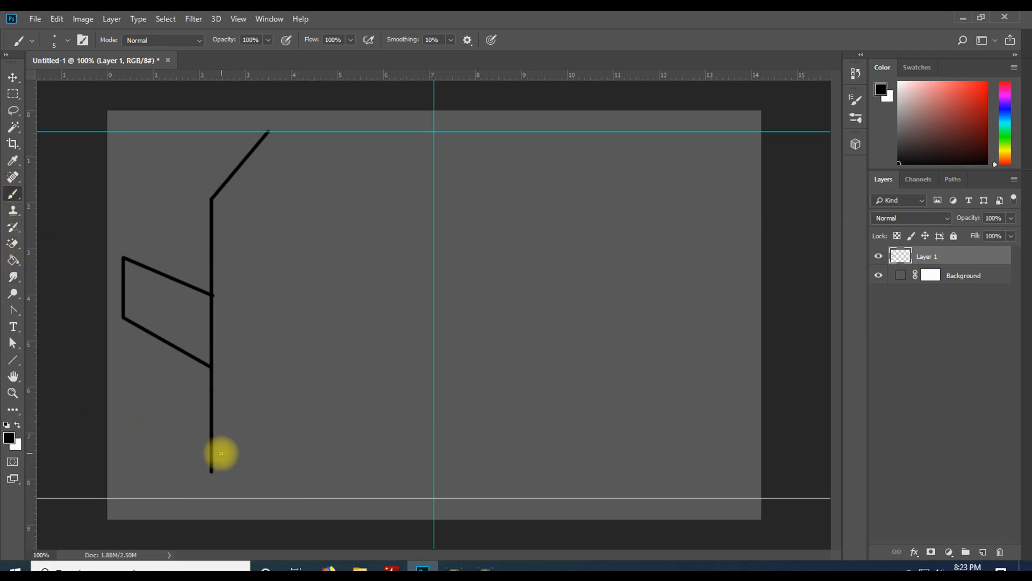
# Erase the bottom end of the vertical line with the Eraser and set the eraser size to 21 px
pyautogui.click(12, 245)
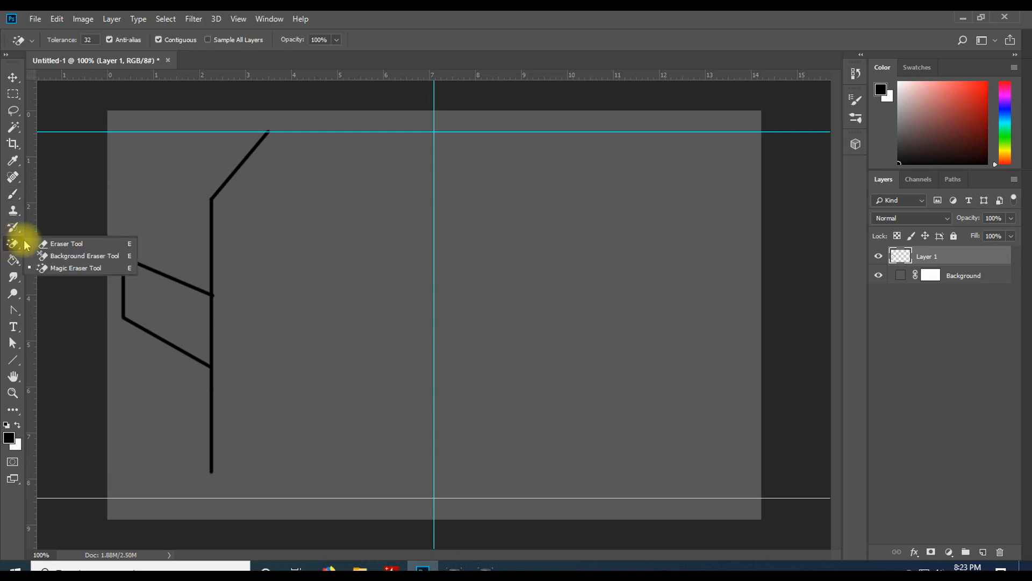
pyautogui.click(64, 244)
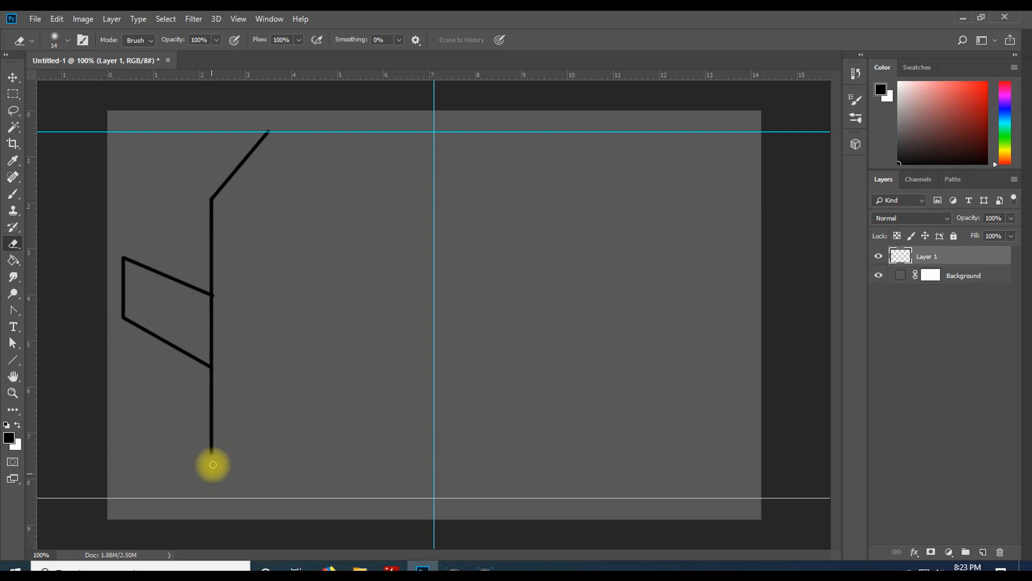
pyautogui.moveTo(224, 477); pyautogui.dragTo(213, 477)
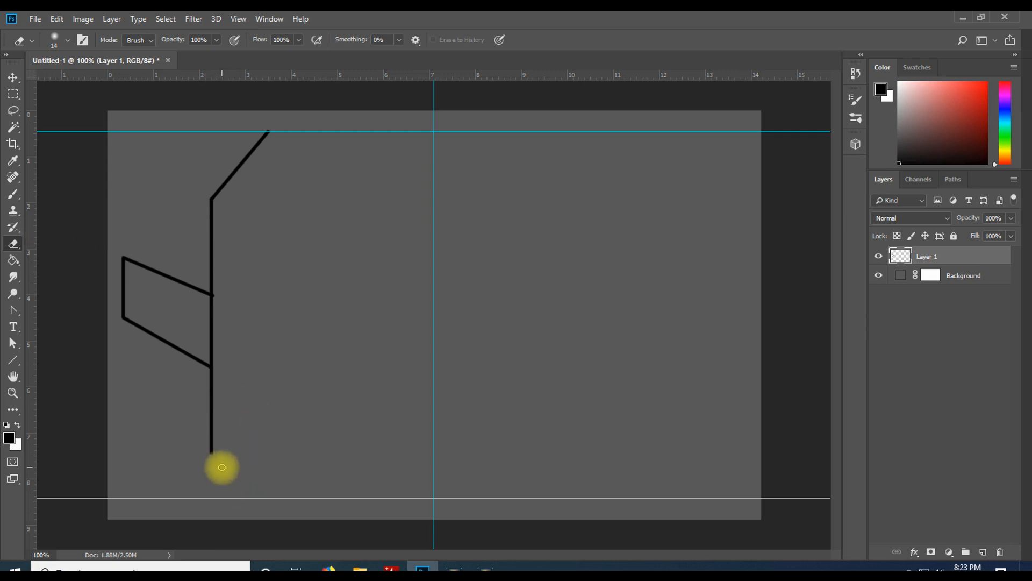
pyautogui.rightClick(222, 467)
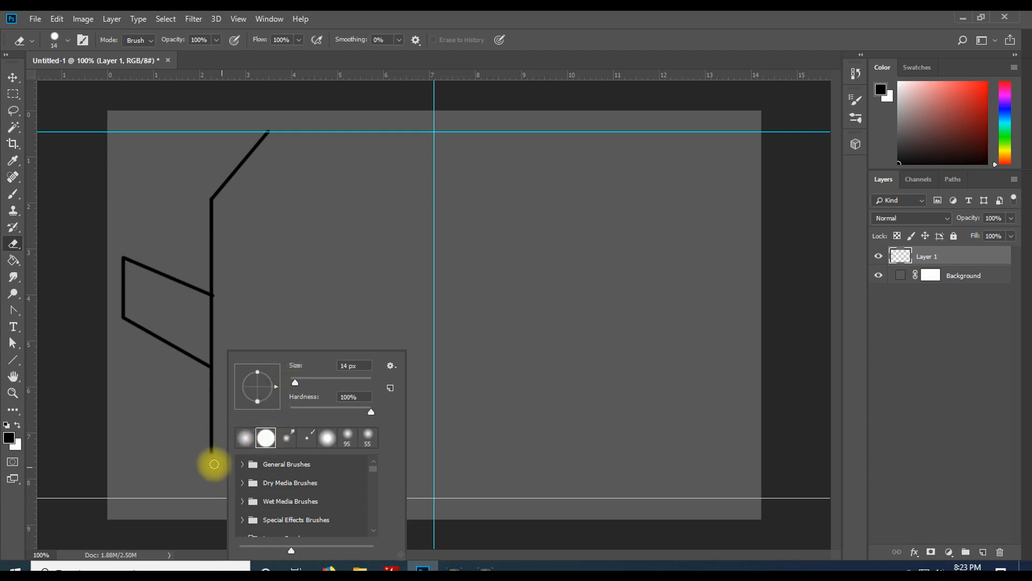
pyautogui.moveTo(299, 384); pyautogui.dragTo(300, 384)
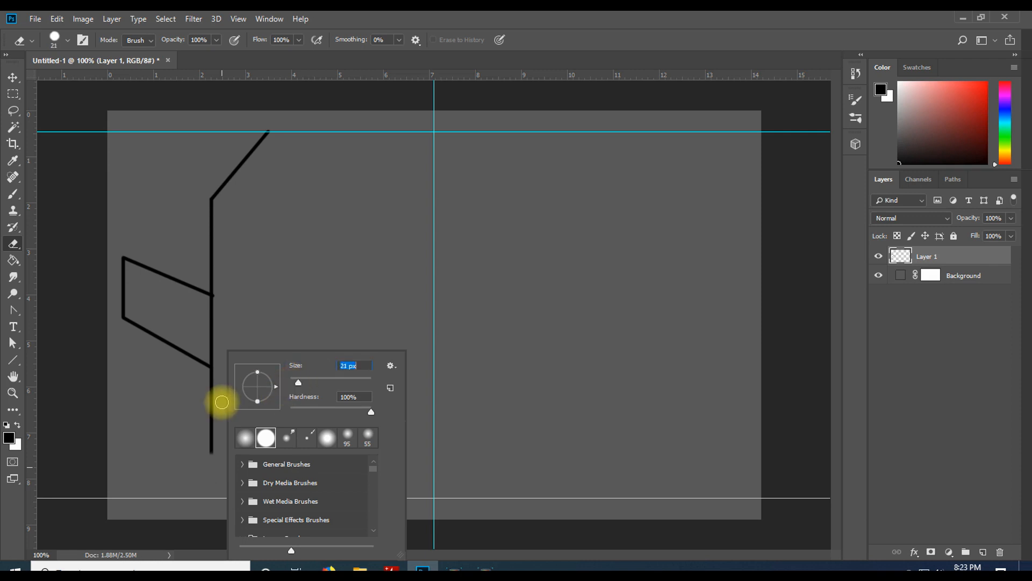
pyautogui.click(158, 461)
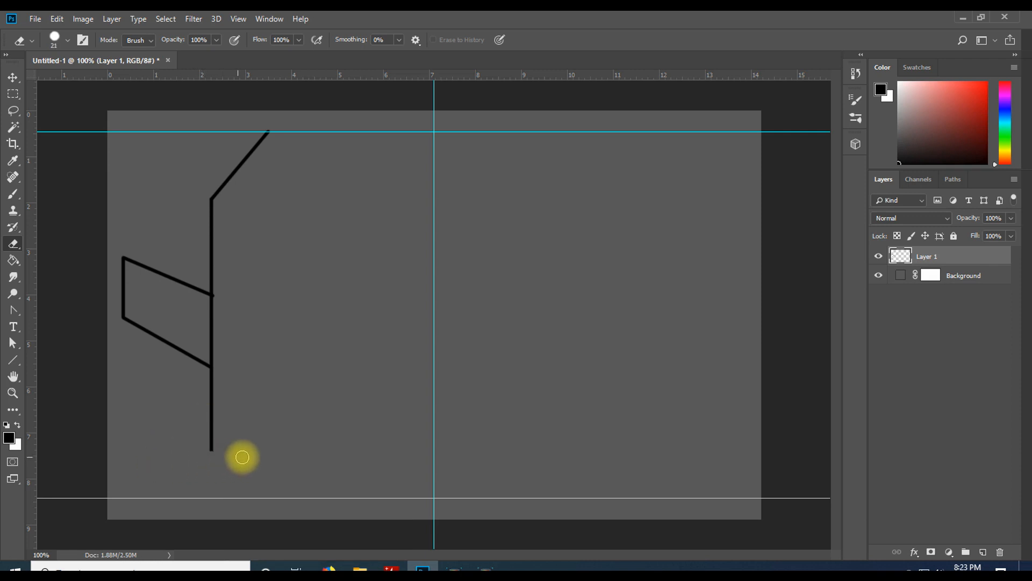
# Draw the left half of the base with the Brush: a short ledge, a curved leg and a line along the bottom guide
pyautogui.click(13, 194)
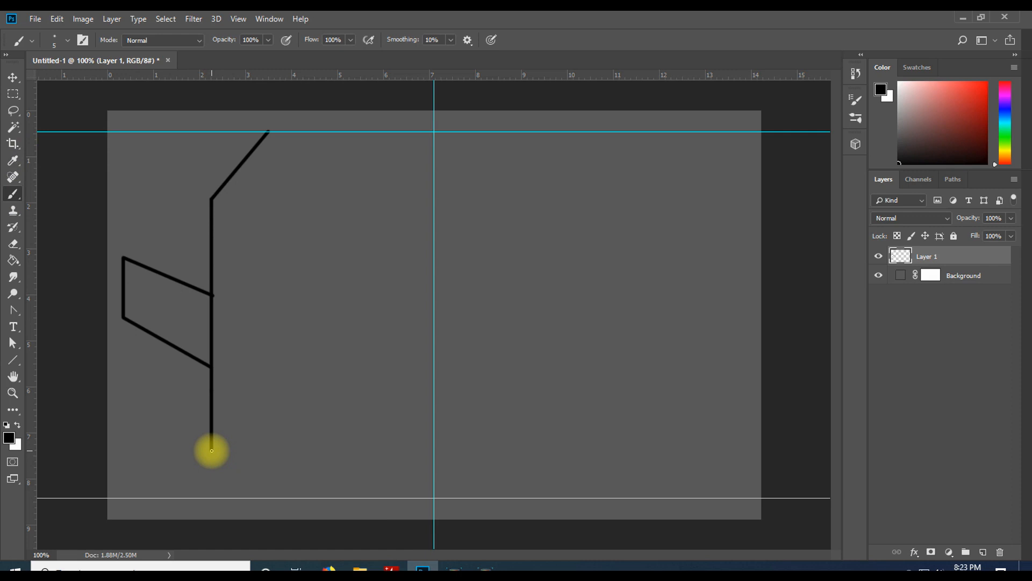
pyautogui.moveTo(211, 450); pyautogui.dragTo(262, 455)
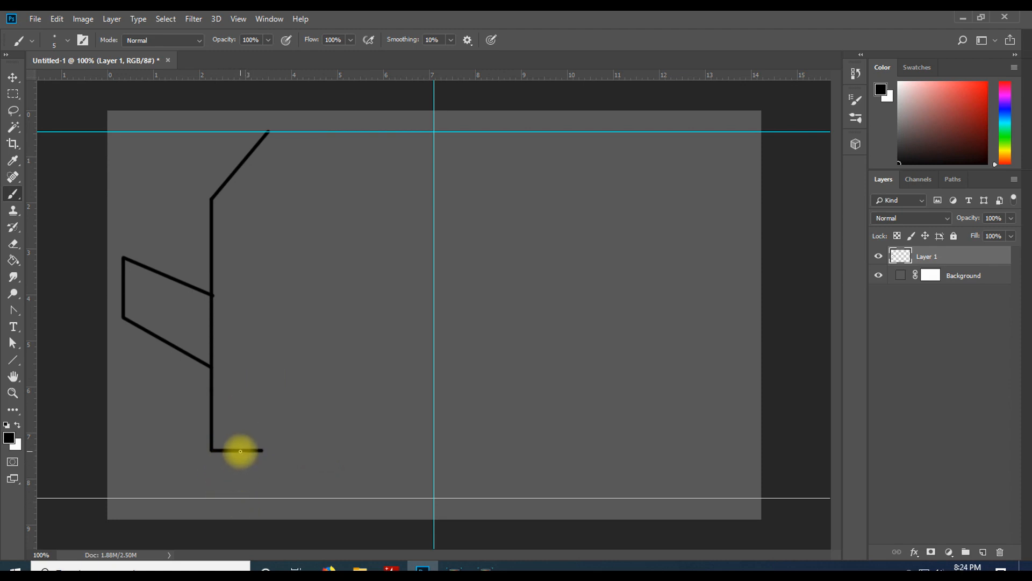
pyautogui.moveTo(241, 450); pyautogui.dragTo(238, 498)
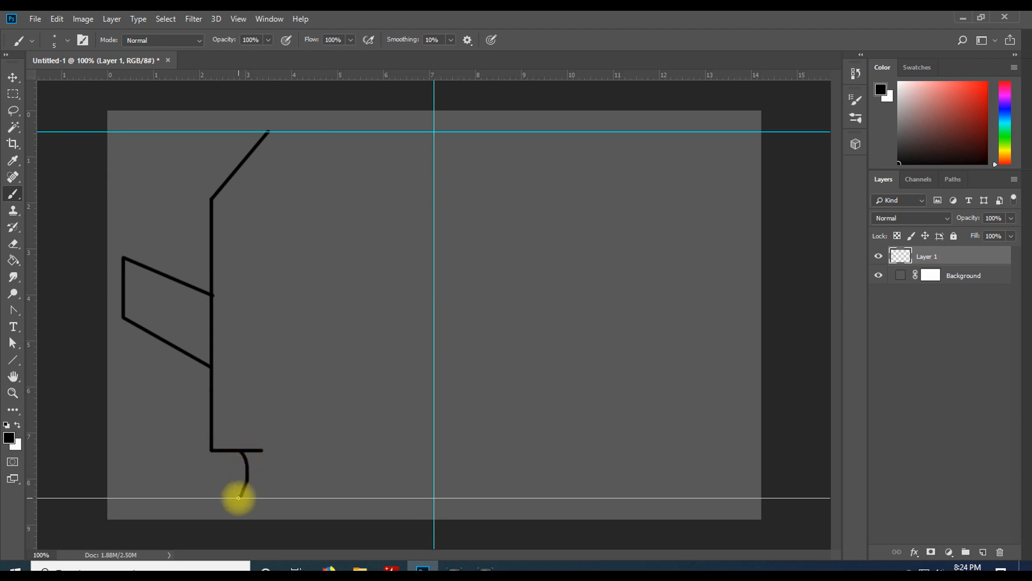
pyautogui.moveTo(239, 498); pyautogui.dragTo(306, 499)
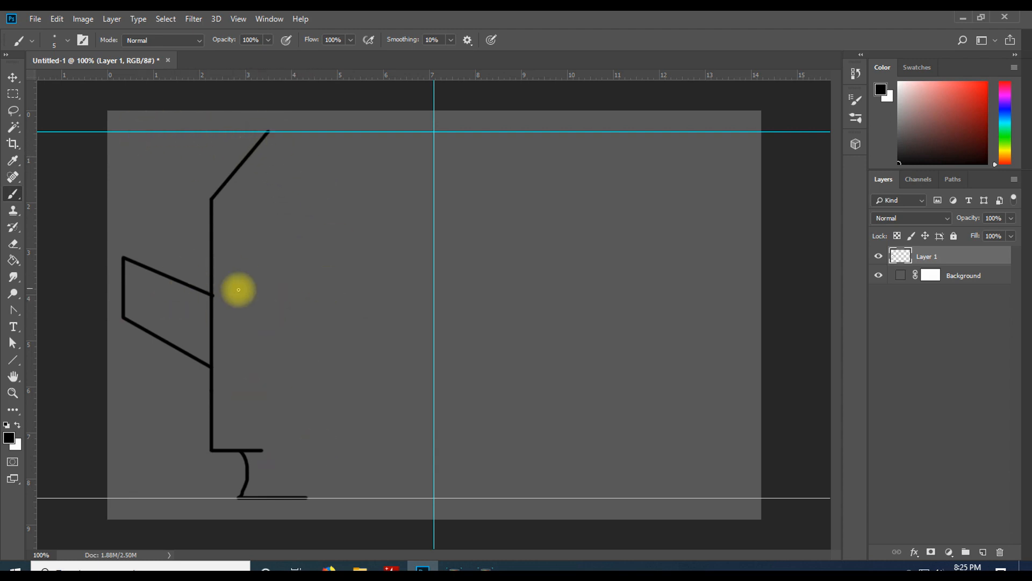
# Select the left half of the drawing with a rectangular marquee and duplicate it, moving the copy to the right
pyautogui.click(15, 98)
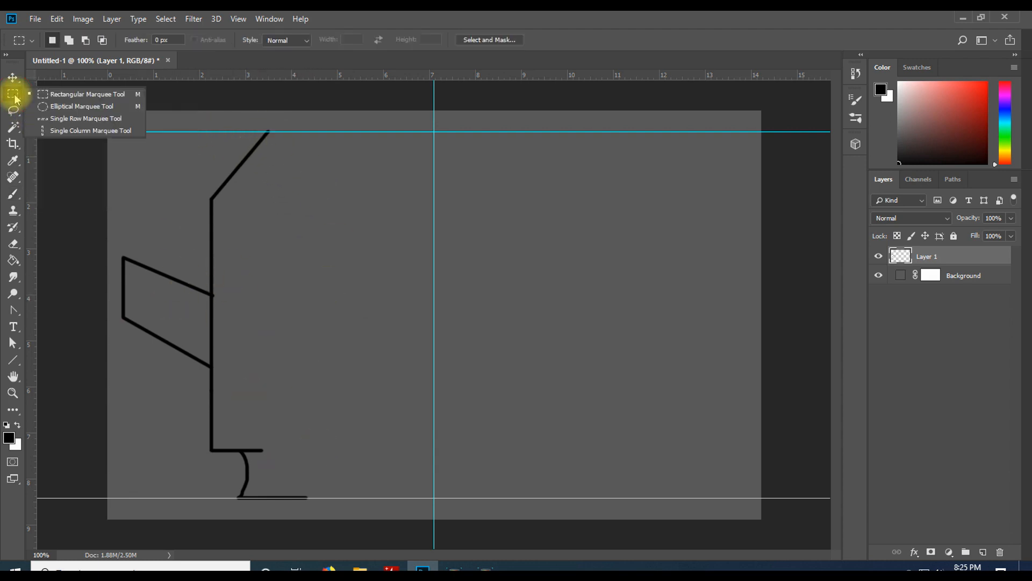
pyautogui.click(12, 95)
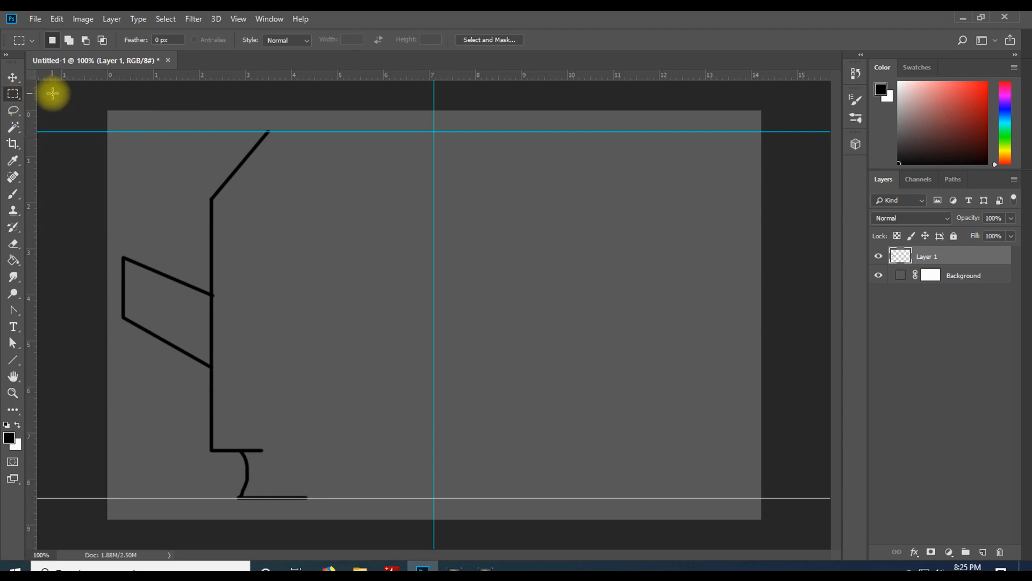
pyautogui.moveTo(99, 113); pyautogui.dragTo(354, 508)
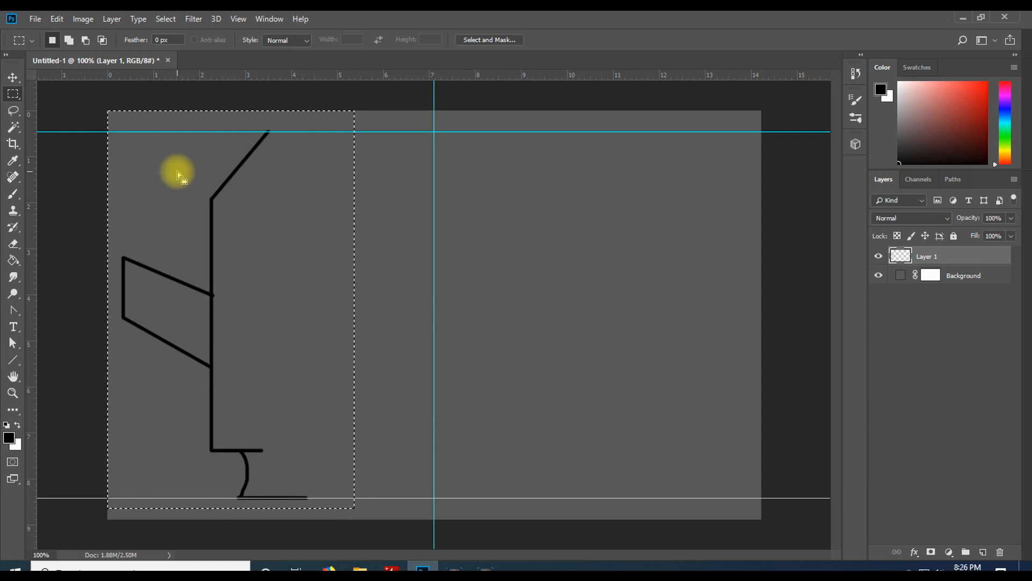
pyautogui.click(13, 78)
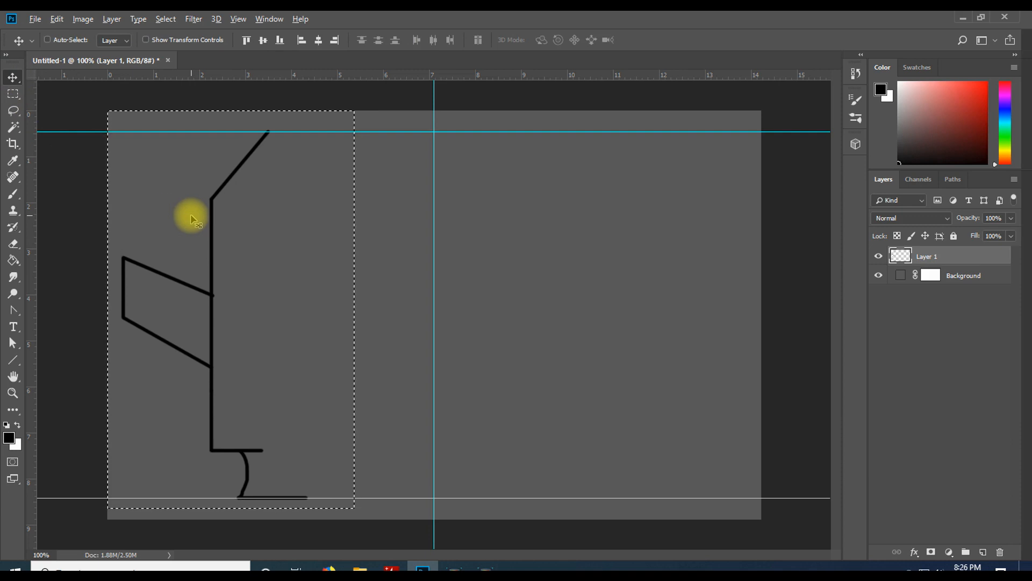
pyautogui.moveTo(192, 219); pyautogui.dragTo(299, 224)
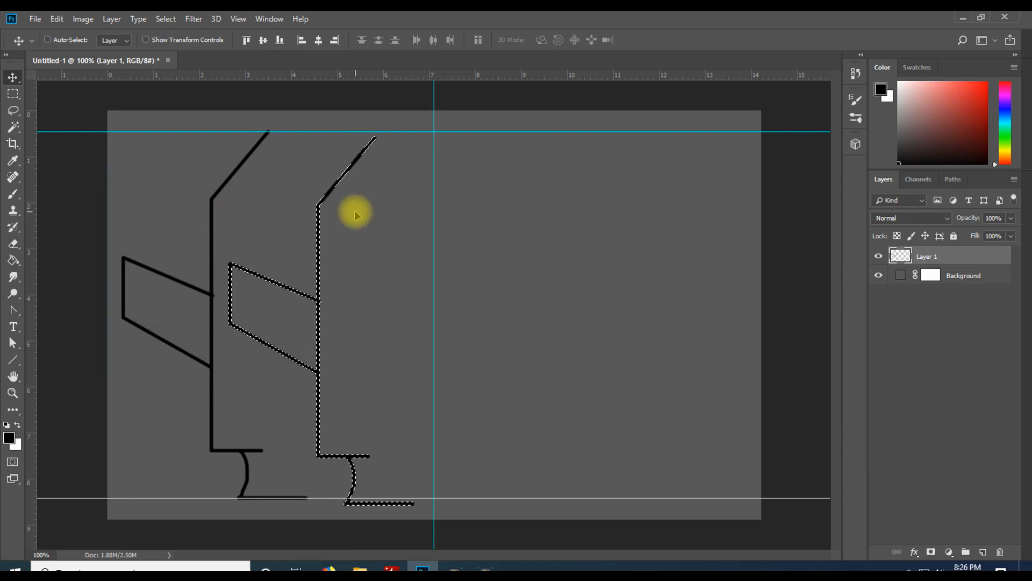
# Flip the duplicated half horizontally
pyautogui.click(61, 23)
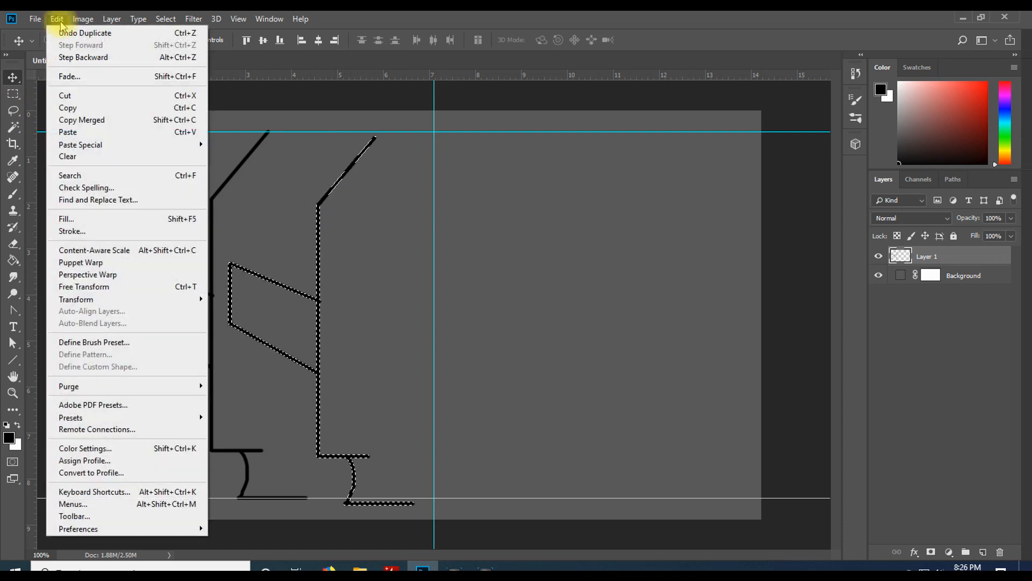
pyautogui.moveTo(144, 299)
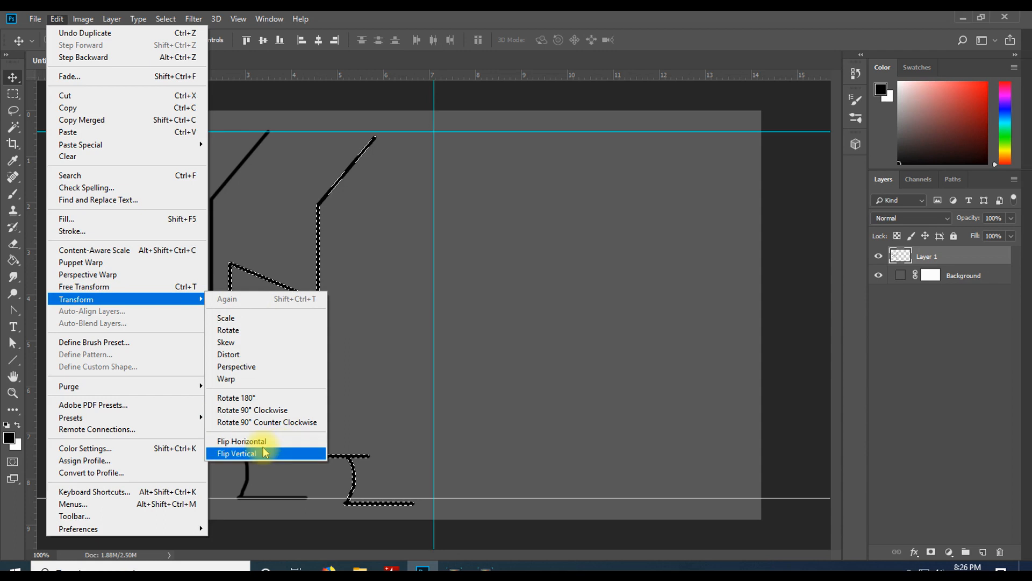
pyautogui.click(285, 448)
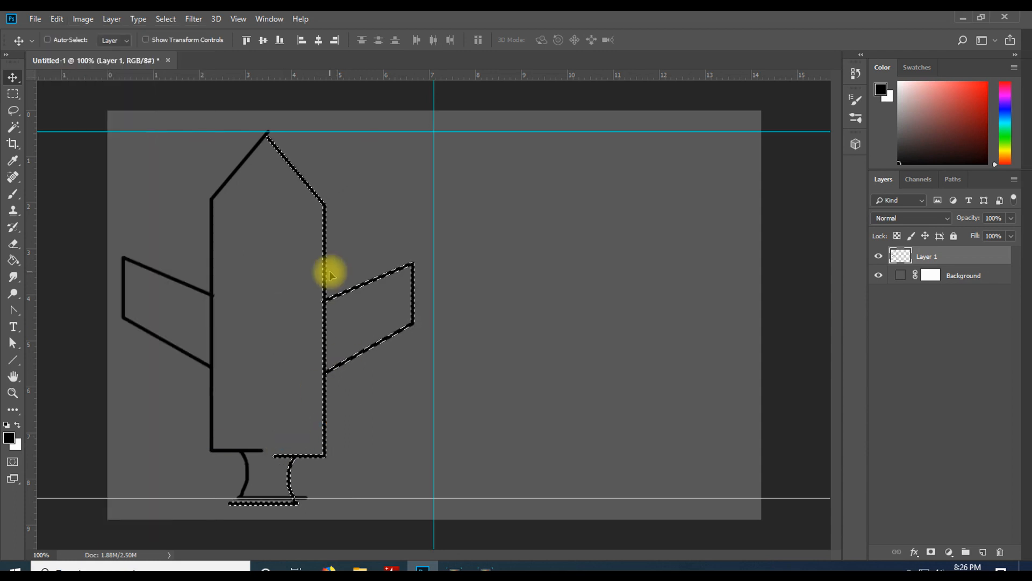
# Move and nudge the mirrored half so it meets the left half symmetrically, then deselect
pyautogui.moveTo(292, 339)
pyautogui.mouseDown()
pyautogui.moveTo(316, 334)
pyautogui.moveTo(279, 333)
pyautogui.mouseUp()
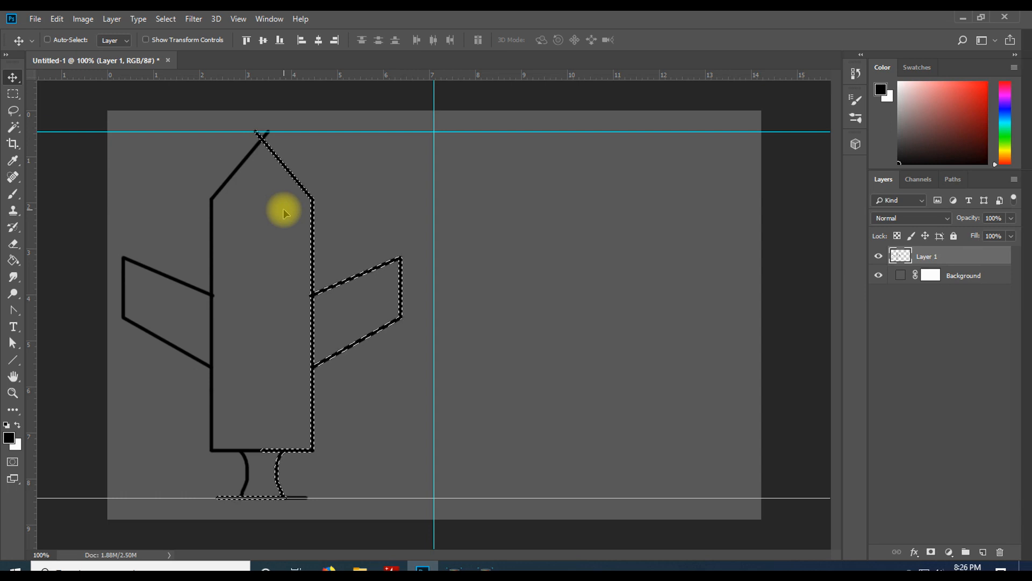
pyautogui.press('Right')
pyautogui.press('Right')
pyautogui.press('Right')
pyautogui.press('Right')
pyautogui.press('Right')
pyautogui.press('Right')
pyautogui.press('Right')
pyautogui.press('Right')
pyautogui.press('Right')
pyautogui.press('Right')
pyautogui.press('Right')
pyautogui.press('Right')
pyautogui.press('Right')
pyautogui.press('Right')
pyautogui.press('Right')
pyautogui.press('Right')
pyautogui.press('Right')
pyautogui.press('Right')
pyautogui.press('Right')
pyautogui.press('Right')
pyautogui.press('Right')
pyautogui.press('Right')
pyautogui.press('Right')
pyautogui.press('Right')
pyautogui.press('Right')
pyautogui.press('Right')
pyautogui.press('Left')
pyautogui.press('Left')
pyautogui.press('Left')
pyautogui.press('Left')
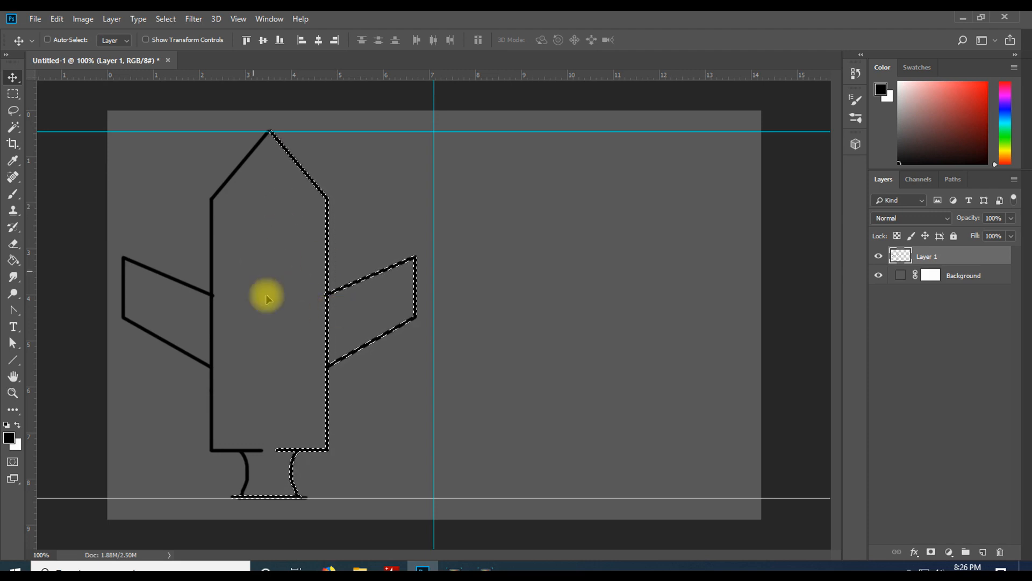
pyautogui.press('ctrl')
pyautogui.hotkey('ctrl', 'd')
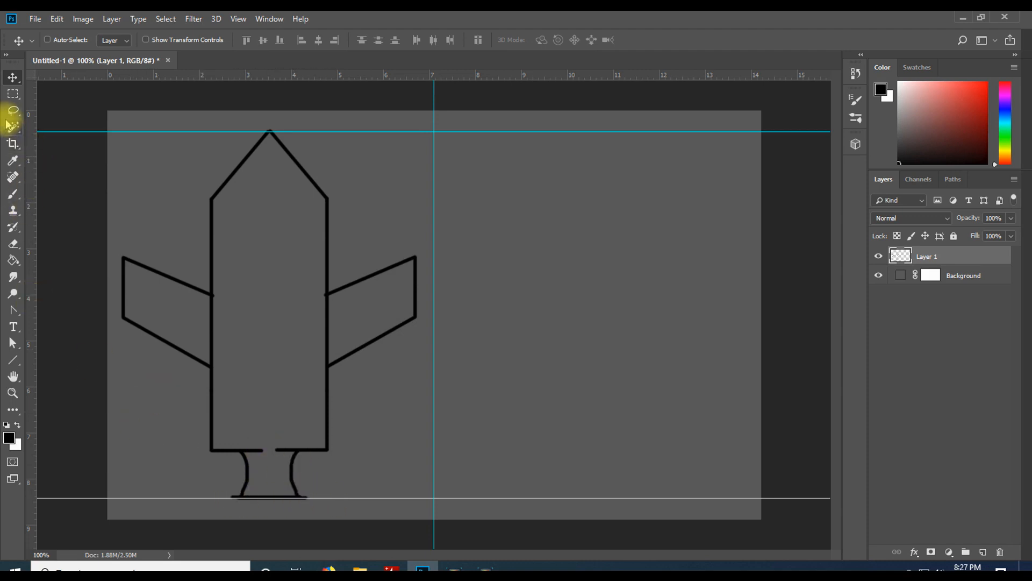
# Tidy the base: erase the overhanging ends of the bottom line and brush shut the gap in the body's bottom edge
pyautogui.click(14, 243)
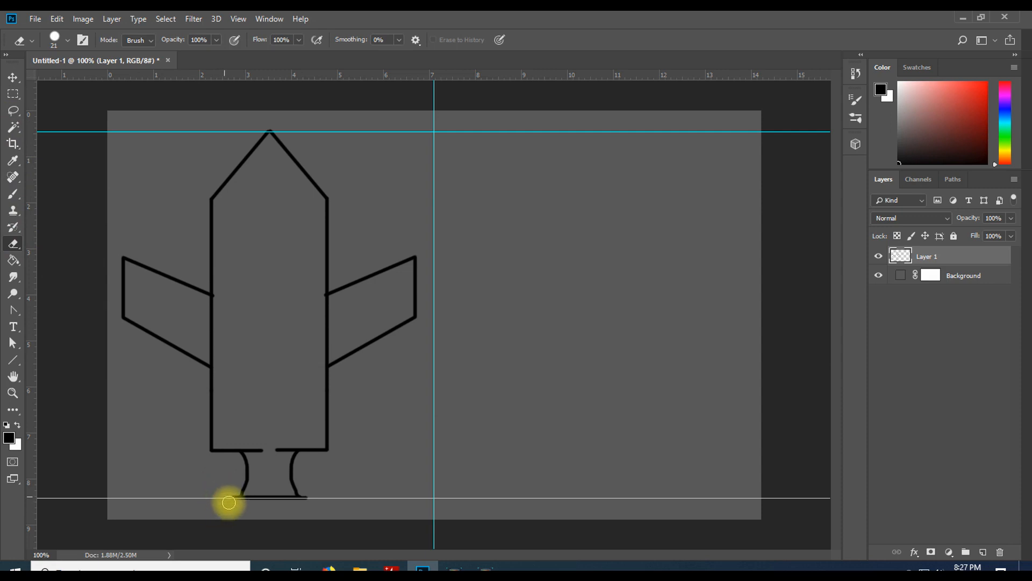
pyautogui.moveTo(230, 502); pyautogui.dragTo(233, 495)
pyautogui.moveTo(307, 502); pyautogui.dragTo(311, 496)
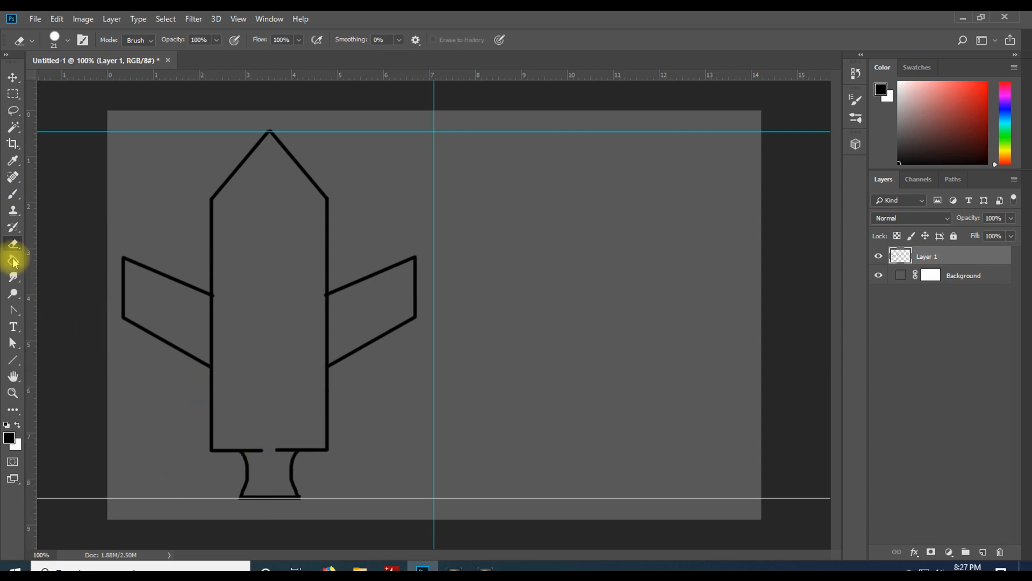
pyautogui.click(13, 194)
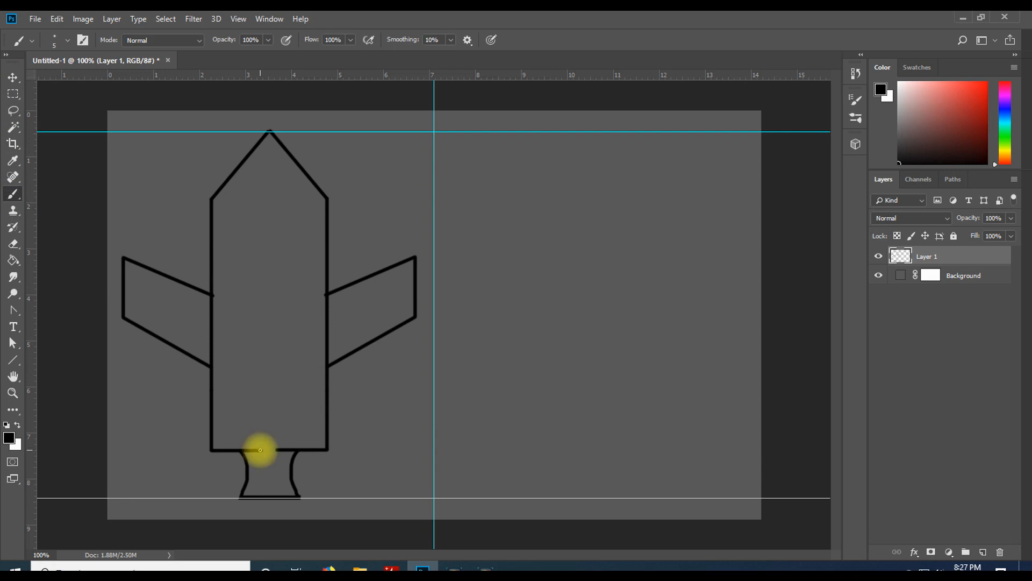
pyautogui.moveTo(264, 449)
pyautogui.mouseDown()
pyautogui.moveTo(292, 448)
pyautogui.moveTo(240, 447)
pyautogui.moveTo(290, 451)
pyautogui.mouseUp()
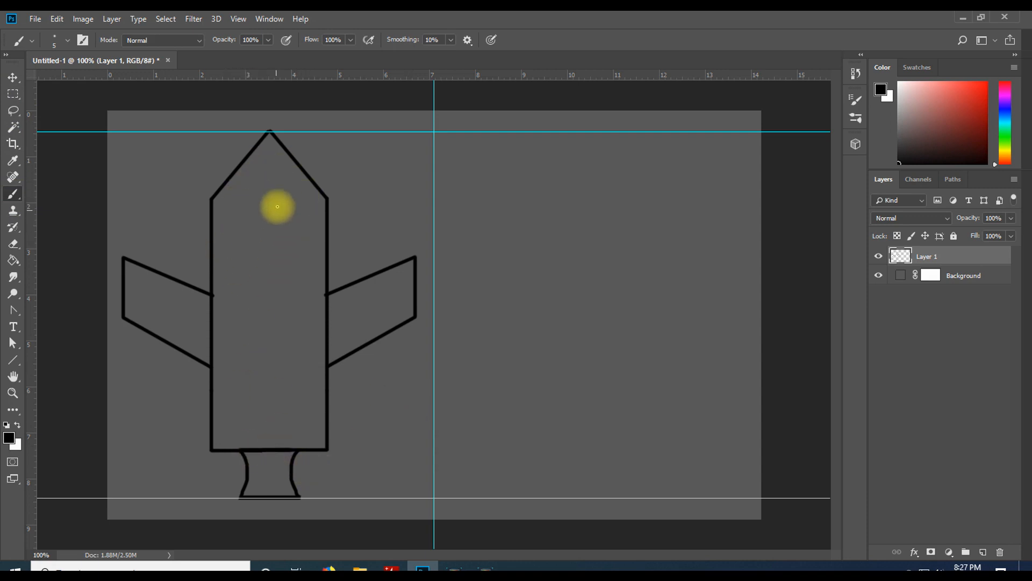
# Brush the left half of a small window inside the nose and select that stroke with the Magic Wand
pyautogui.click(270, 156)
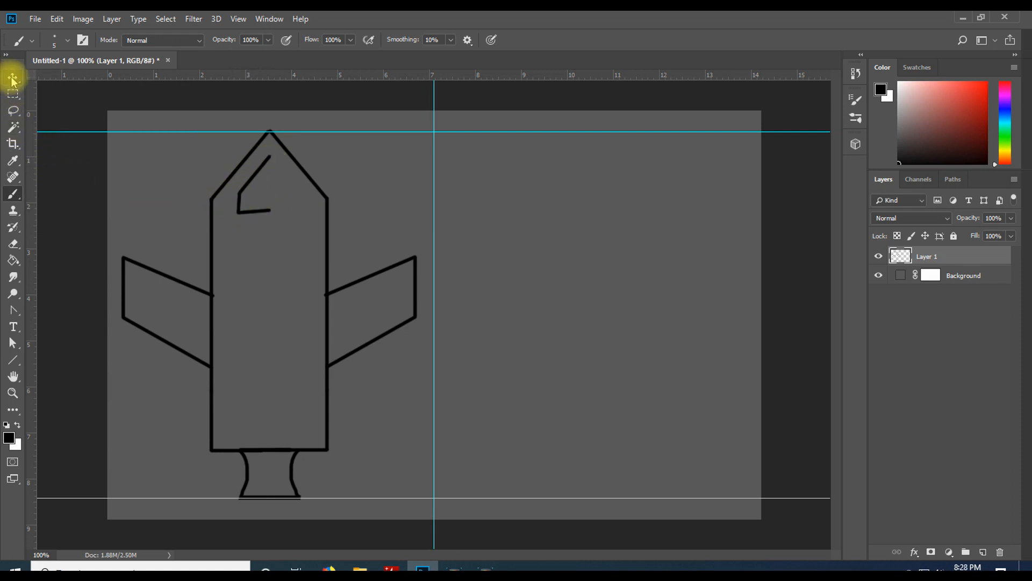
pyautogui.click(15, 134)
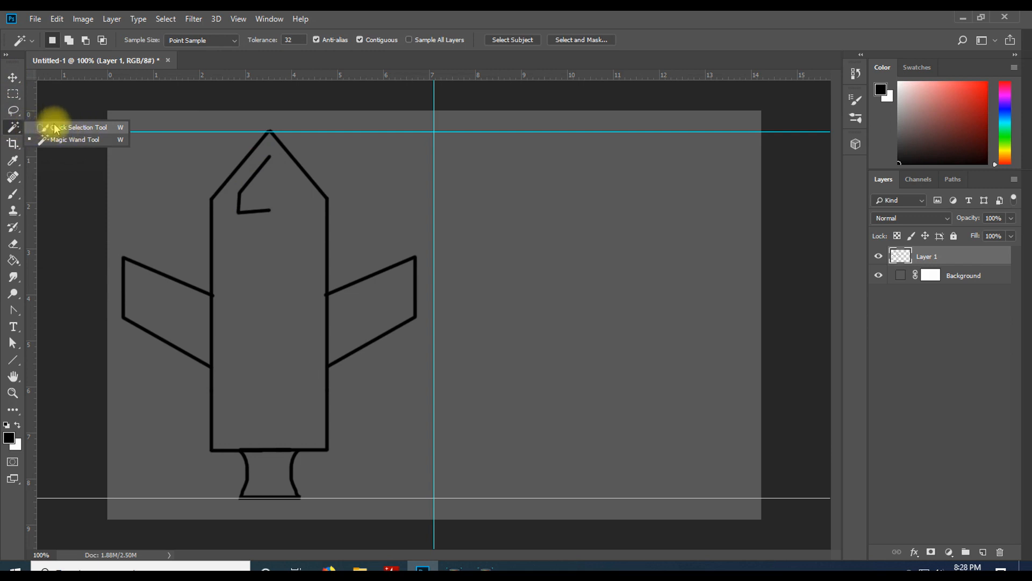
pyautogui.click(61, 140)
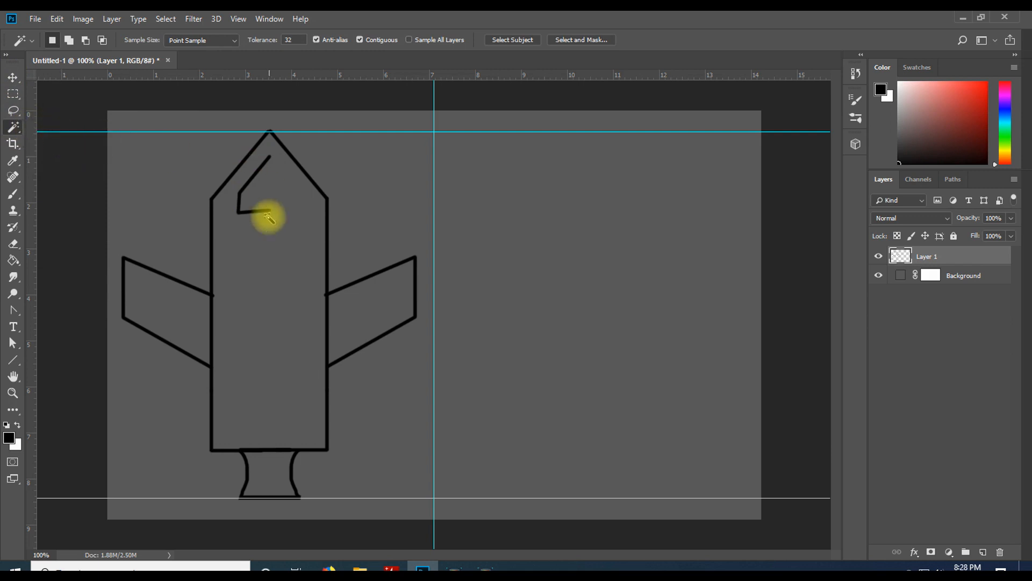
pyautogui.click(245, 217)
pyautogui.click(370, 179)
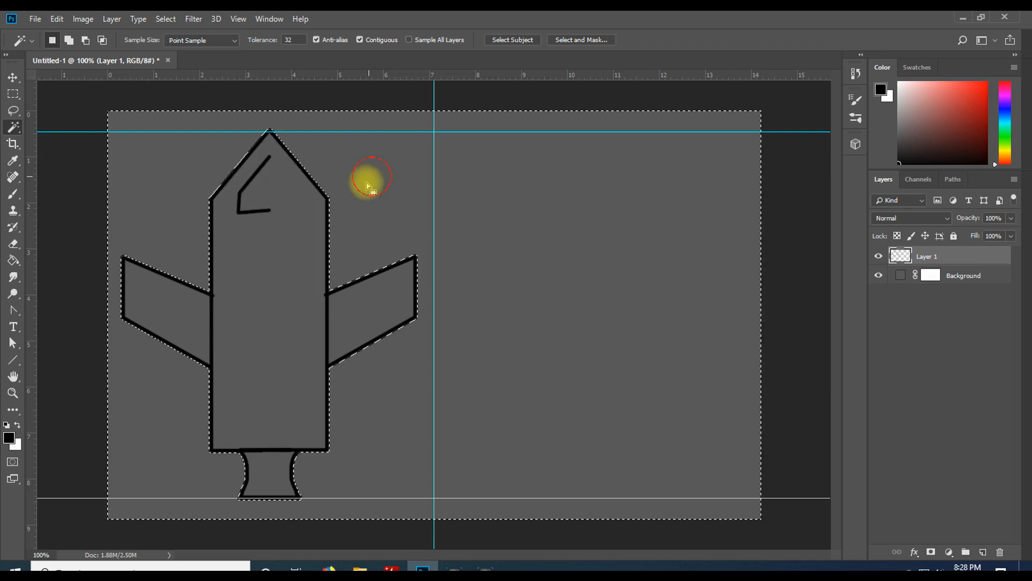
pyautogui.hotkey('ctrl', 'd')
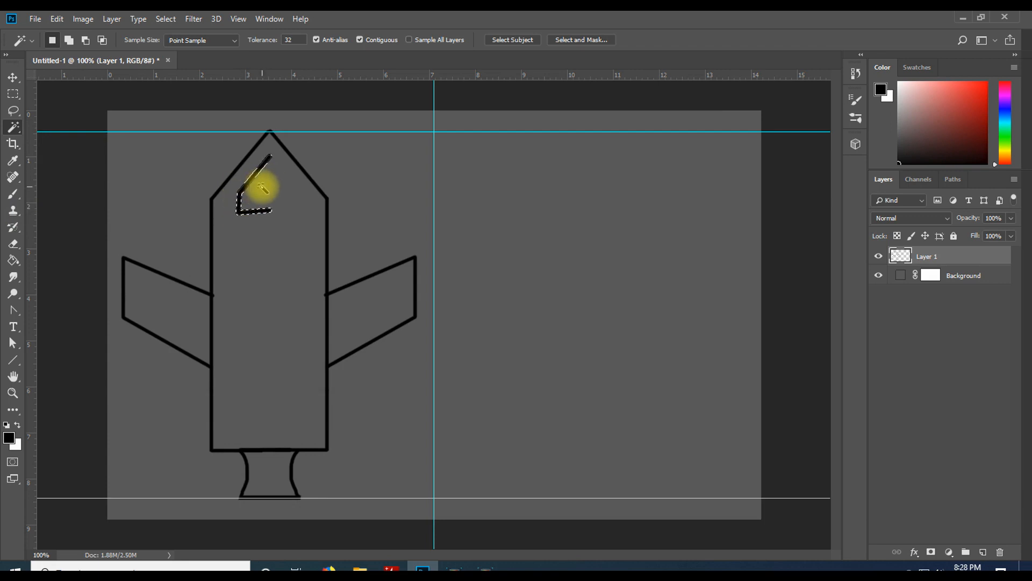
# Duplicate the selected window stroke and move the copy to the right
pyautogui.click(13, 77)
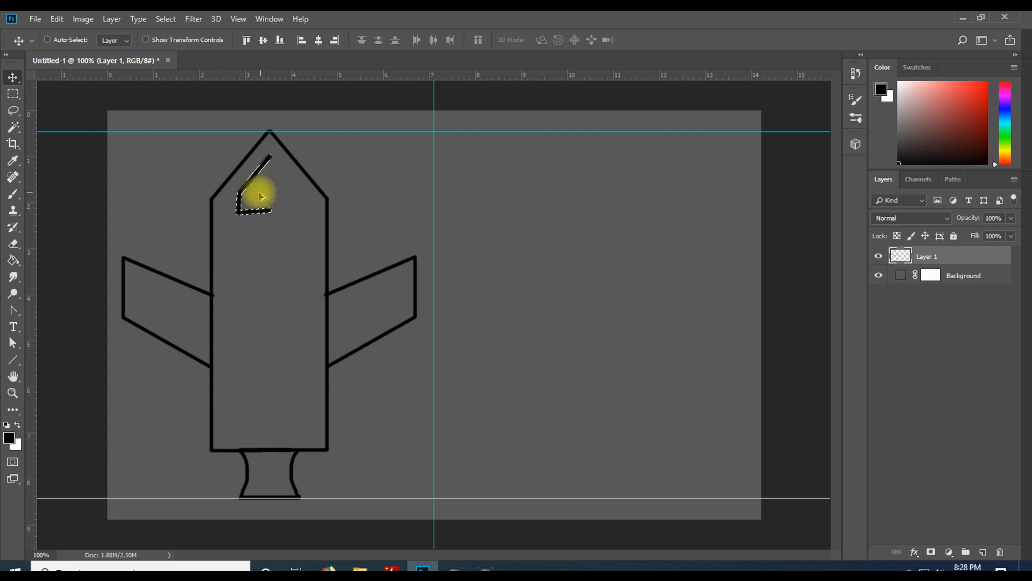
pyautogui.moveTo(257, 197); pyautogui.dragTo(313, 195)
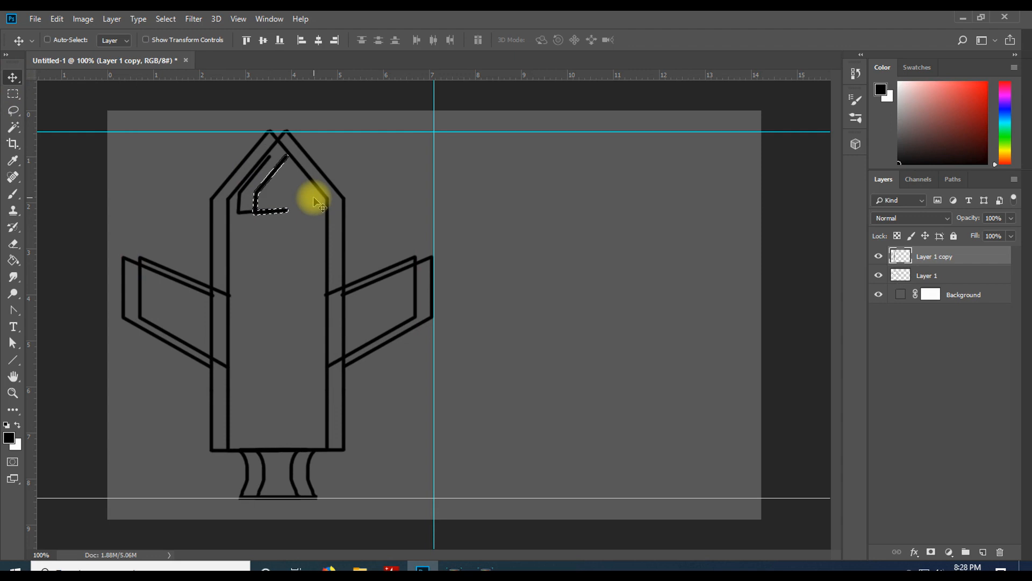
pyautogui.hotkey('ctrl', 'z')
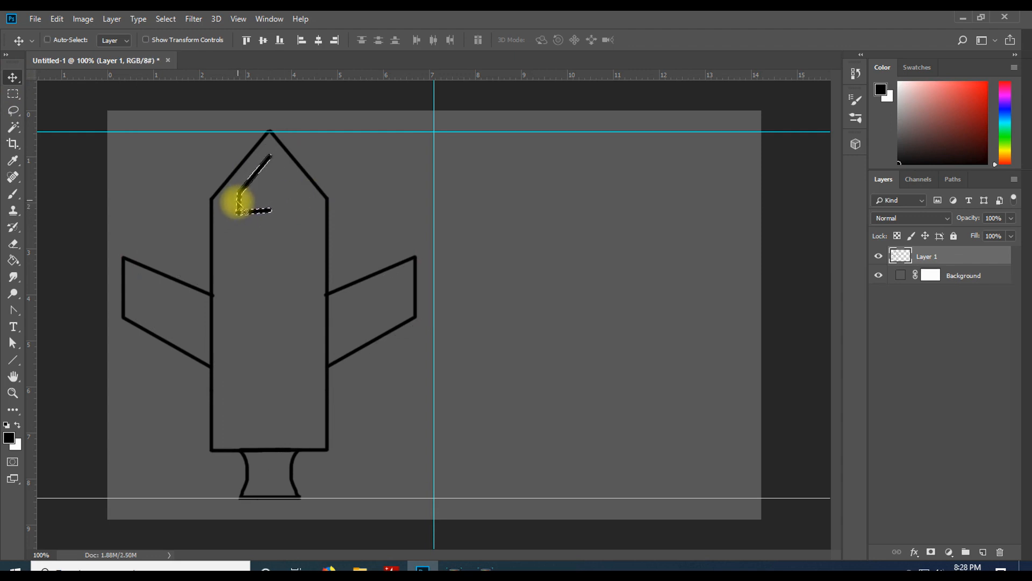
pyautogui.moveTo(240, 203); pyautogui.dragTo(287, 202)
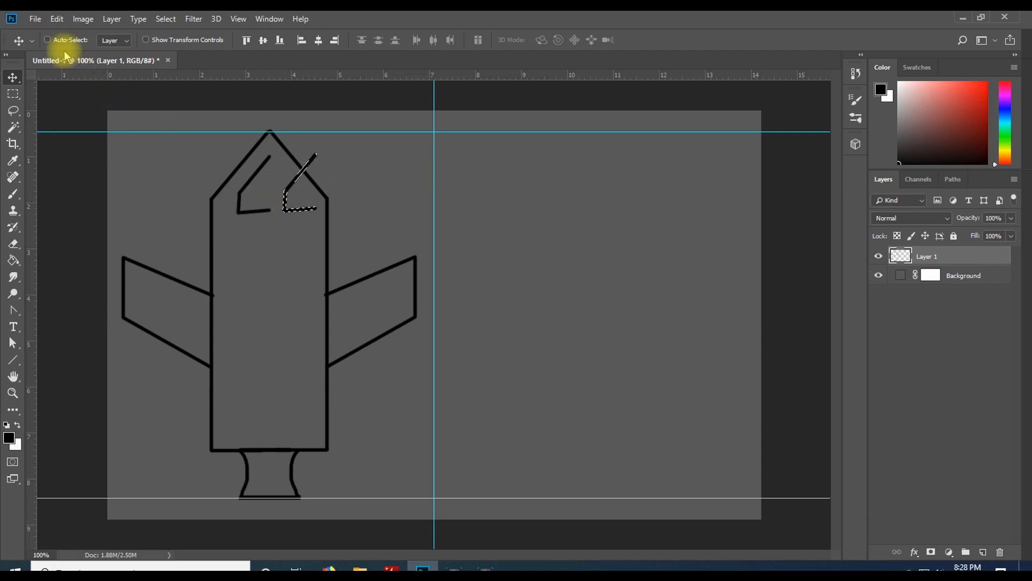
# Flip the copied window stroke horizontally and align it to complete the nose window
pyautogui.click(56, 18)
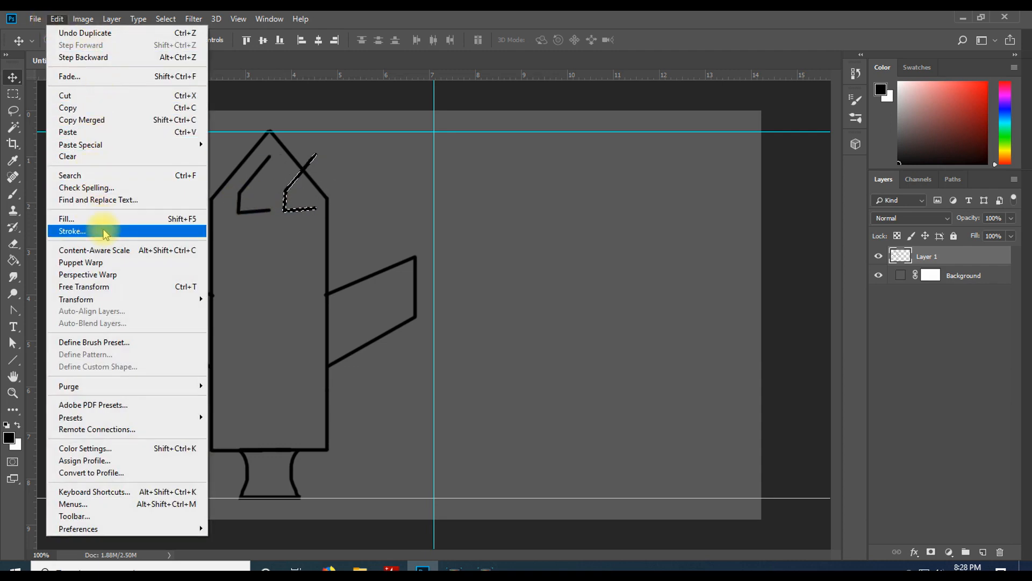
pyautogui.moveTo(138, 298)
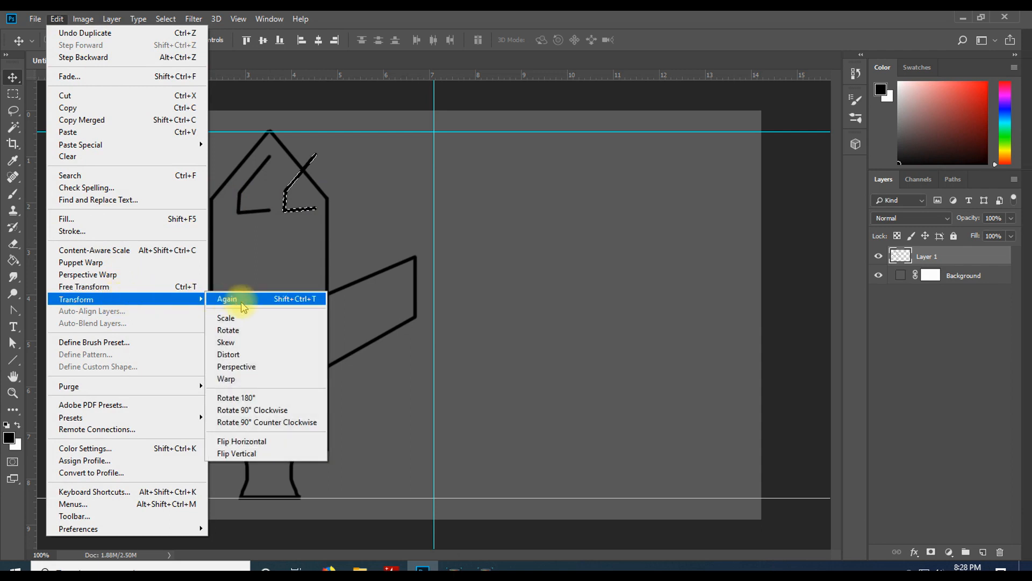
pyautogui.click(275, 442)
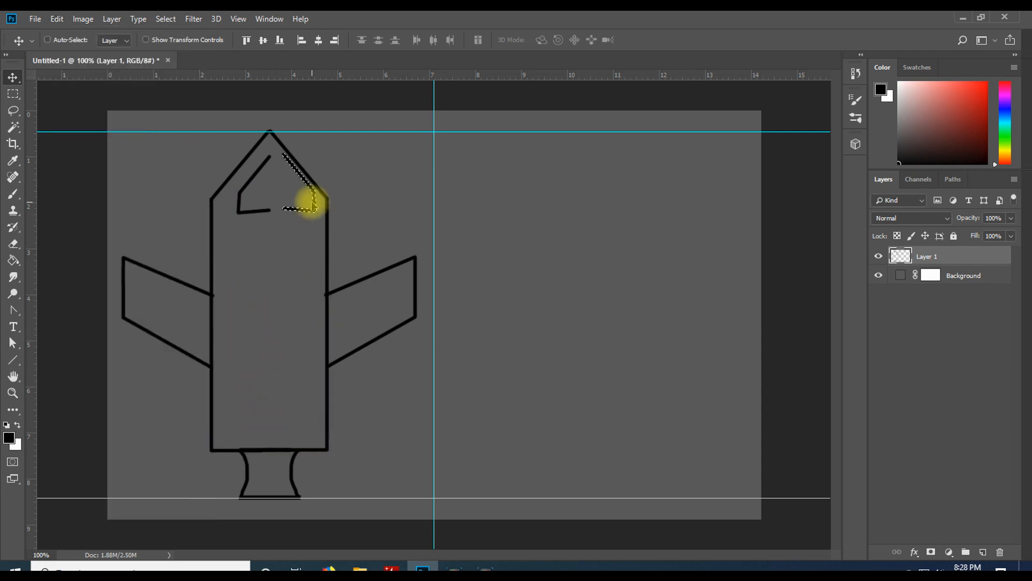
pyautogui.moveTo(310, 214); pyautogui.dragTo(299, 215)
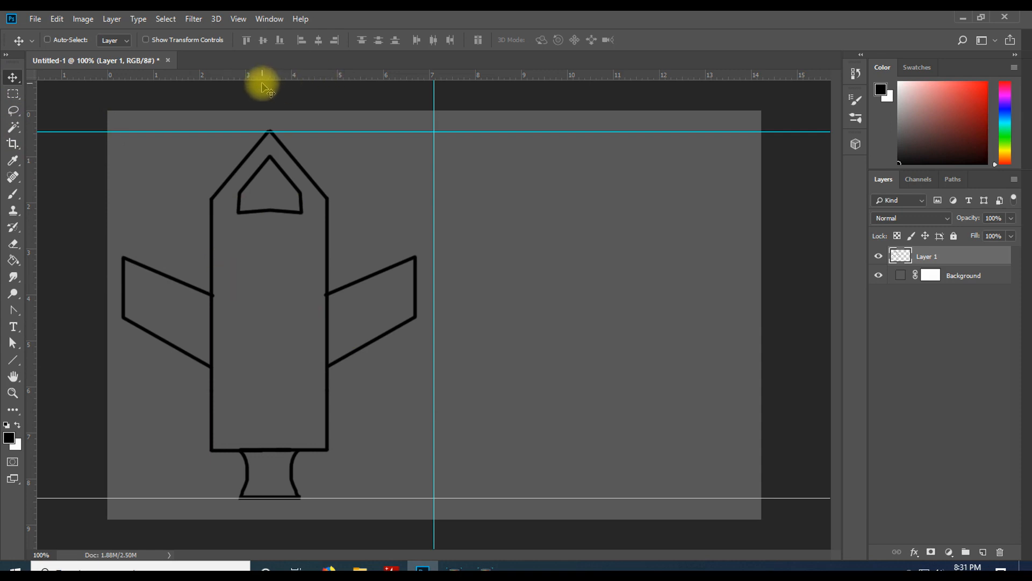
# Add three horizontal guides across the nose and upper body of the rocket
pyautogui.moveTo(329, 76); pyautogui.dragTo(365, 156)
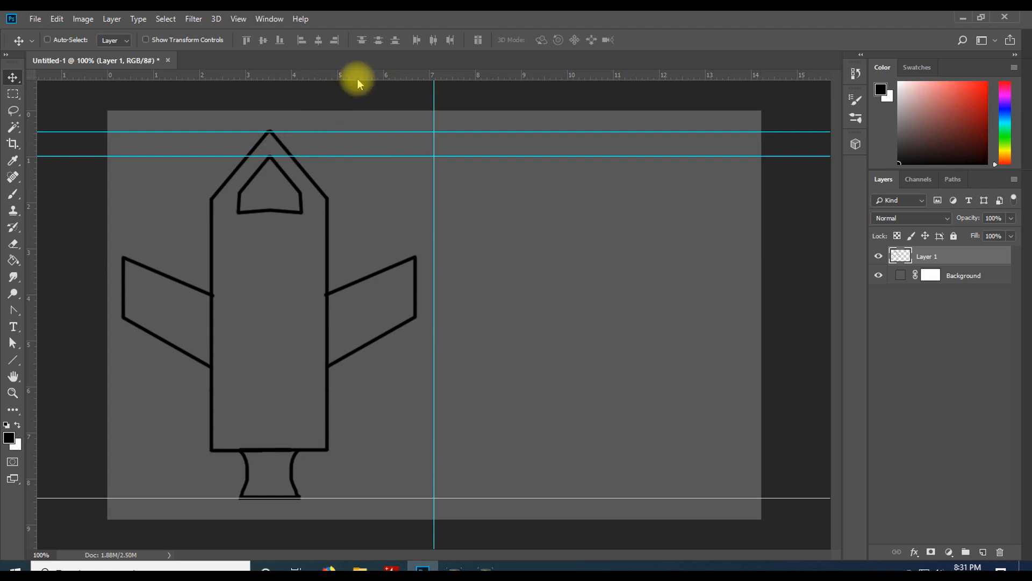
pyautogui.moveTo(358, 80); pyautogui.dragTo(369, 198)
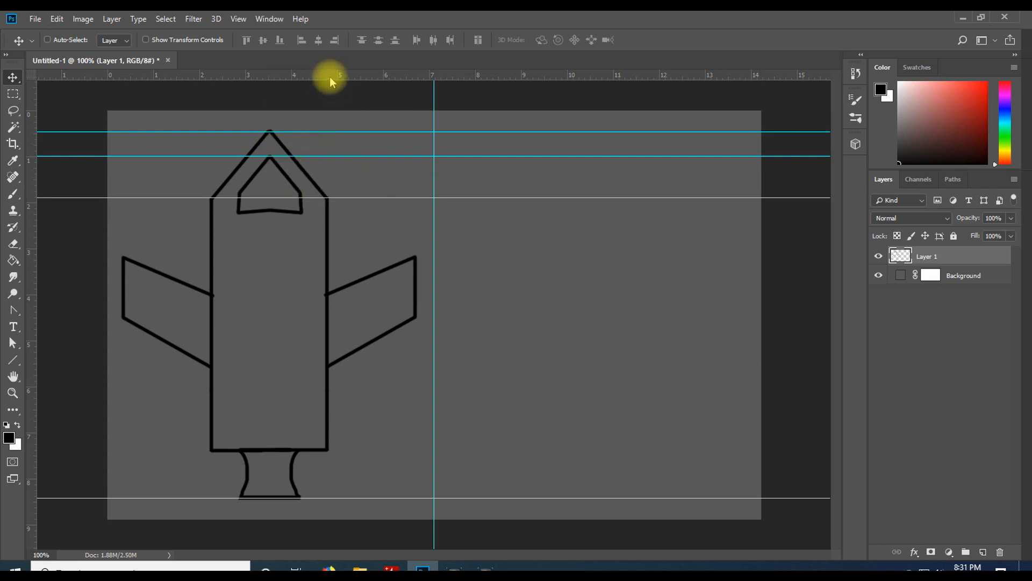
pyautogui.moveTo(330, 76); pyautogui.dragTo(366, 215)
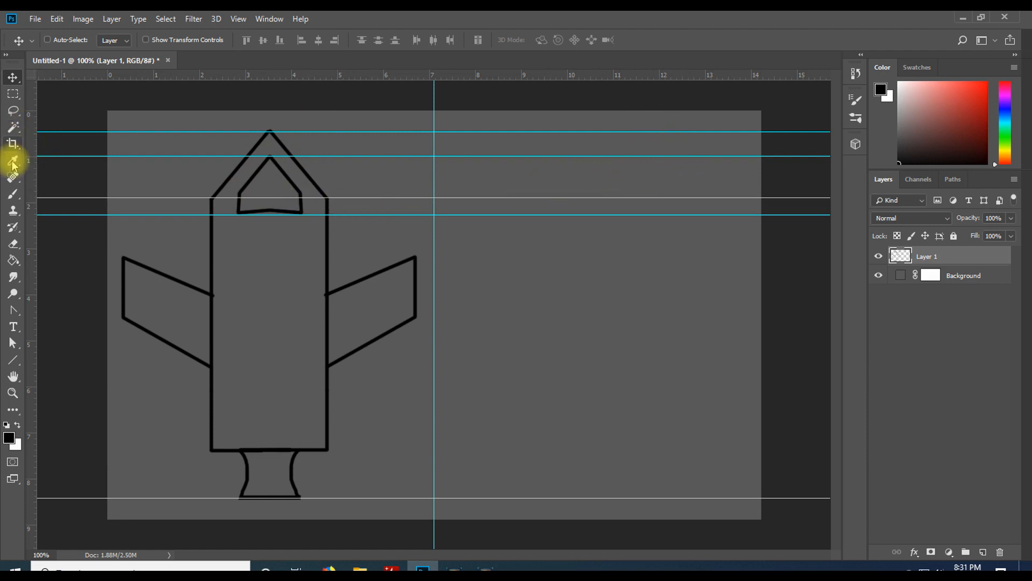
pyautogui.click(15, 193)
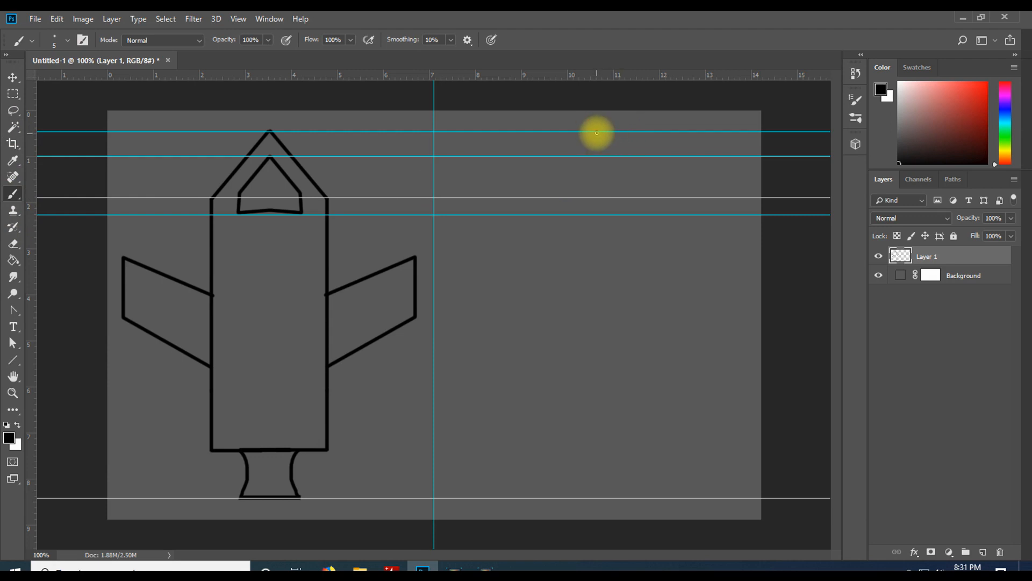
pyautogui.moveTo(600, 134); pyautogui.dragTo(645, 178)
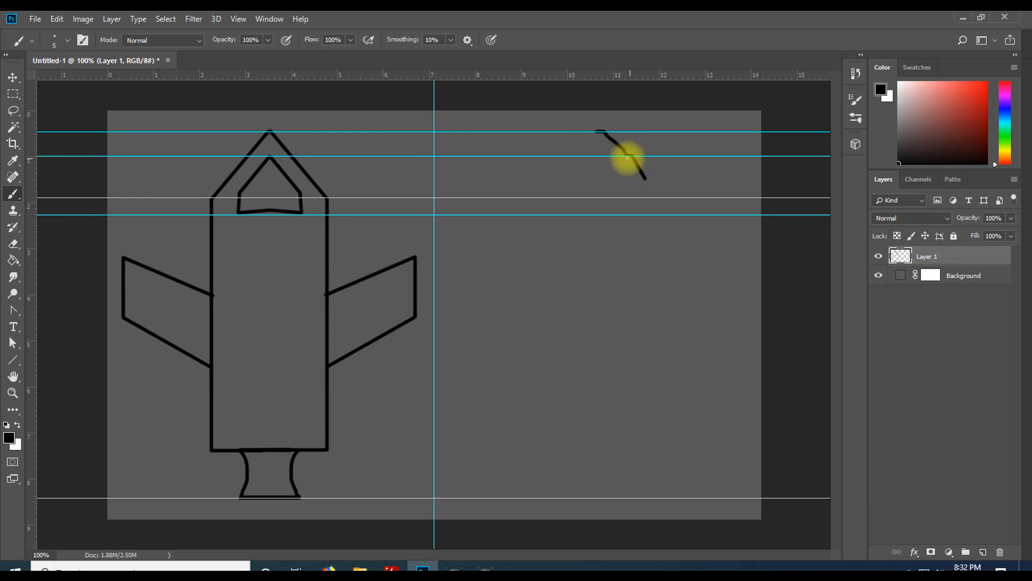
pyautogui.hotkey('ctrl', 'z')
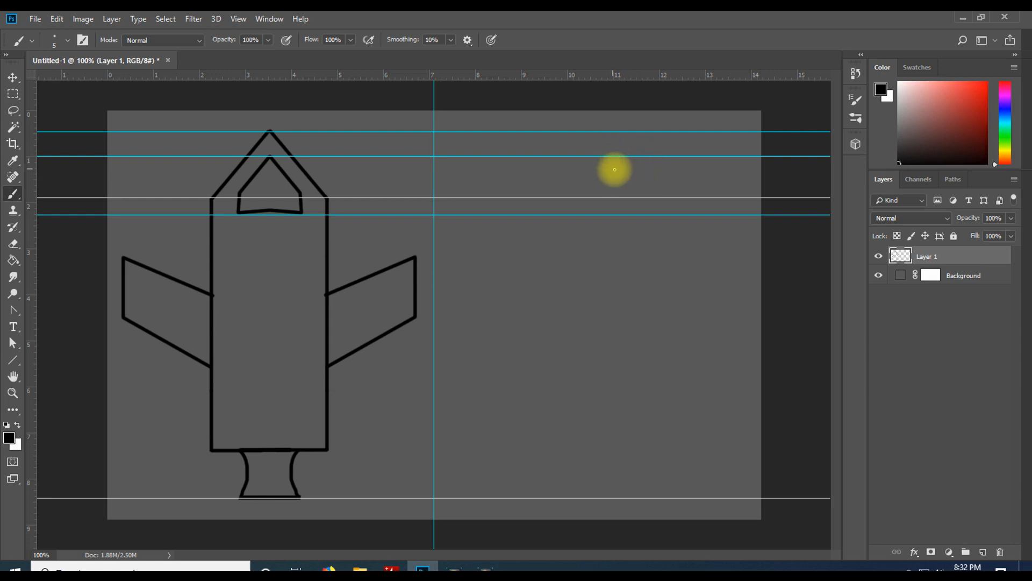
# Turn off Snap and brush a curved stroke near the top of the empty right side of the canvas
pyautogui.click(238, 19)
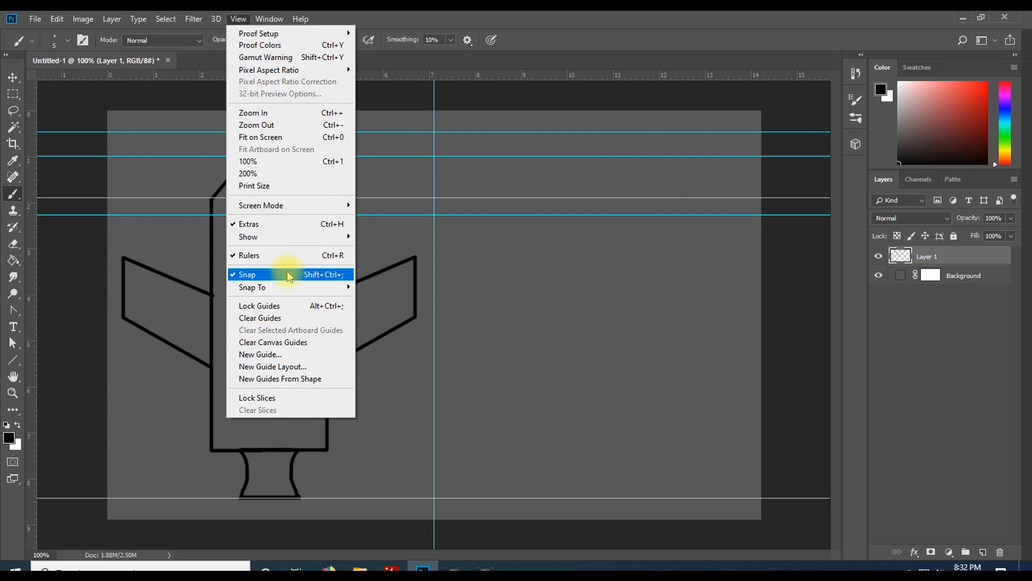
pyautogui.click(247, 275)
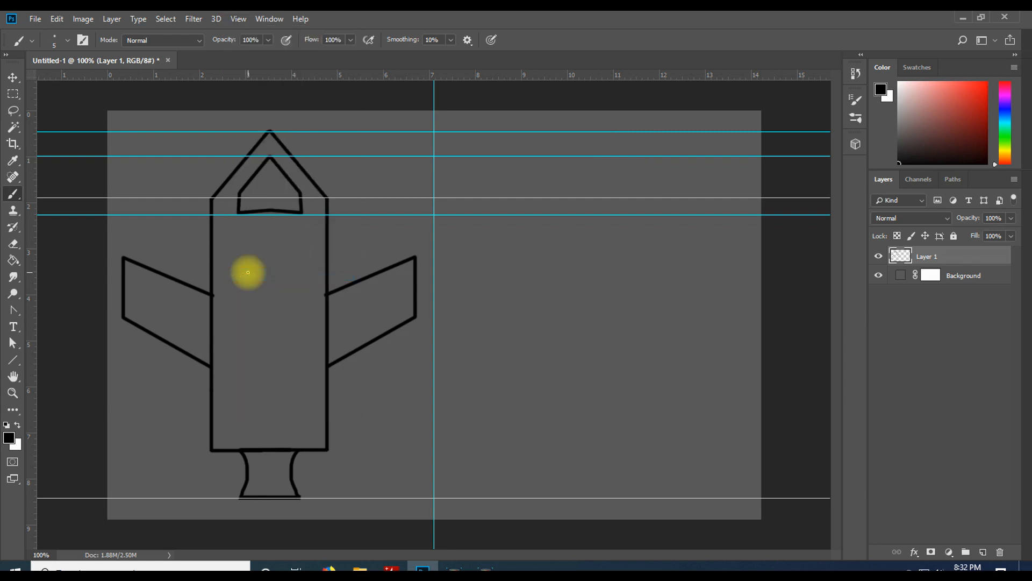
pyautogui.click(237, 20)
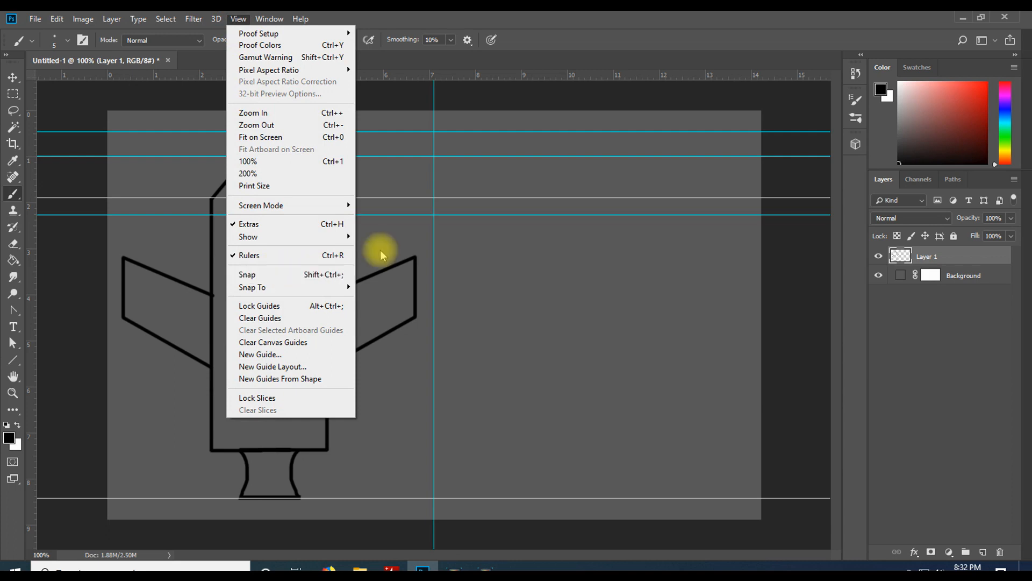
pyautogui.click(352, 19)
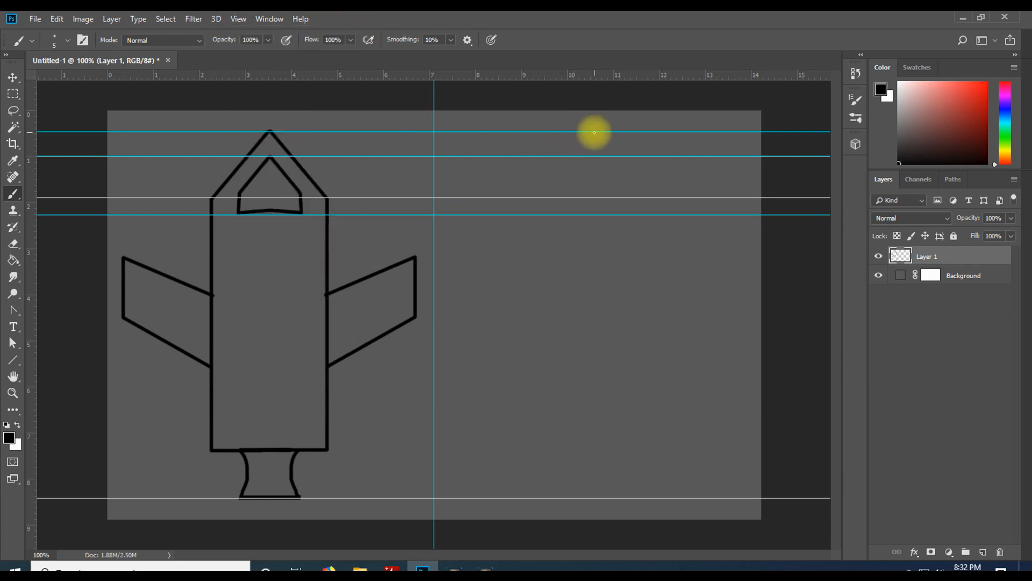
pyautogui.moveTo(607, 146); pyautogui.dragTo(637, 204)
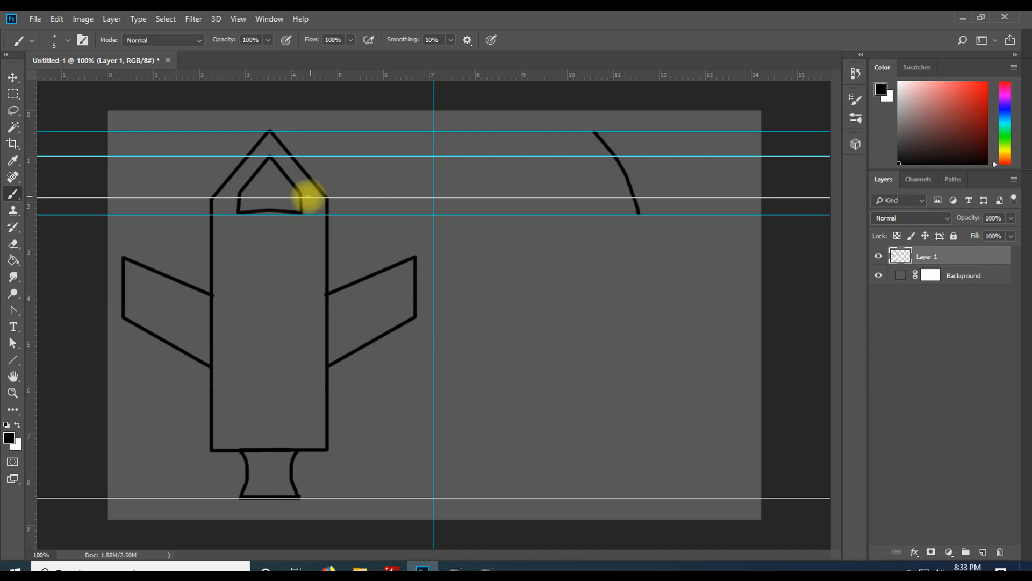
# Raise the upper-body guide slightly and brush a triangular window shape under the curved stroke
pyautogui.click(13, 77)
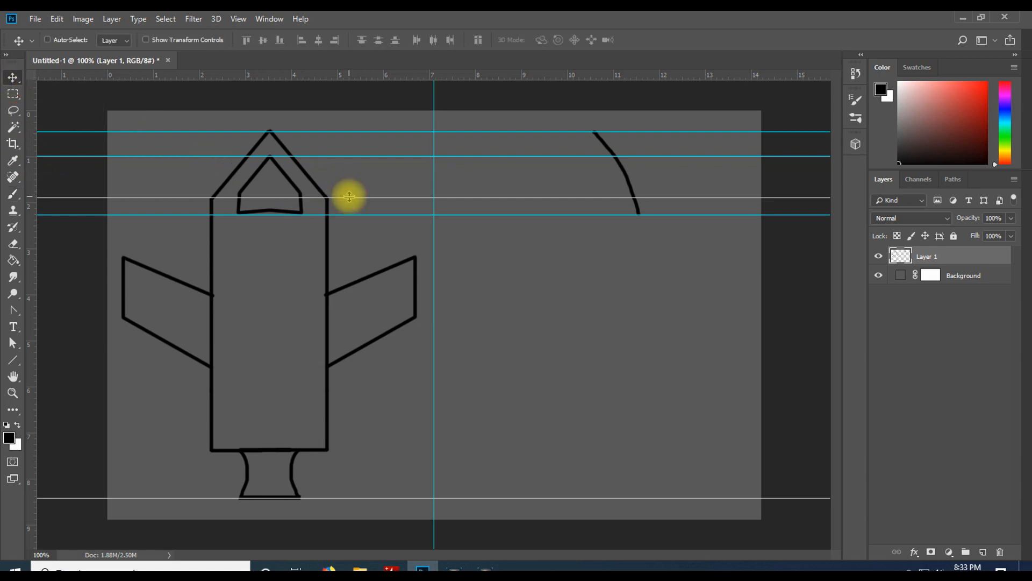
pyautogui.moveTo(350, 194); pyautogui.dragTo(350, 192)
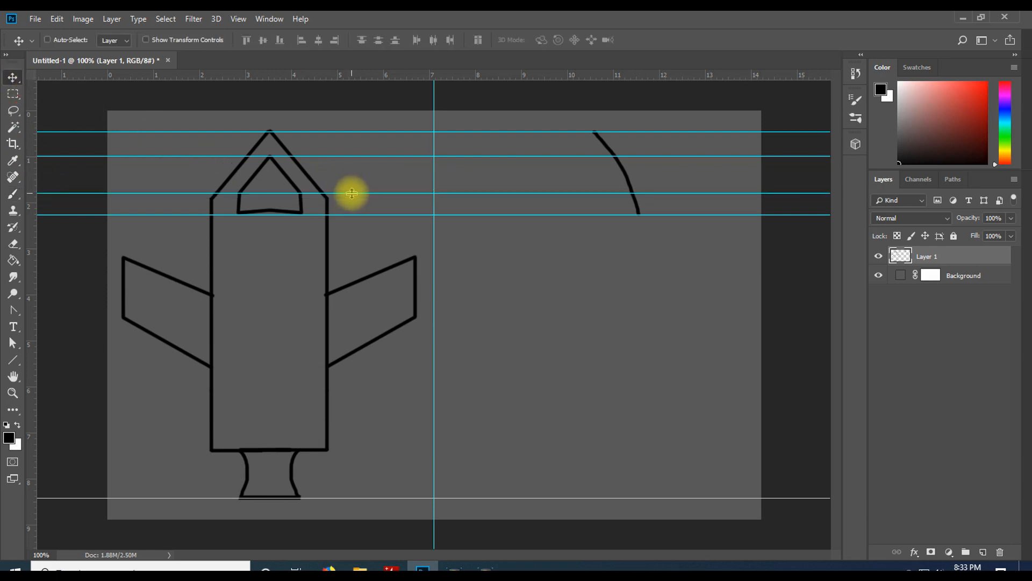
pyautogui.click(16, 195)
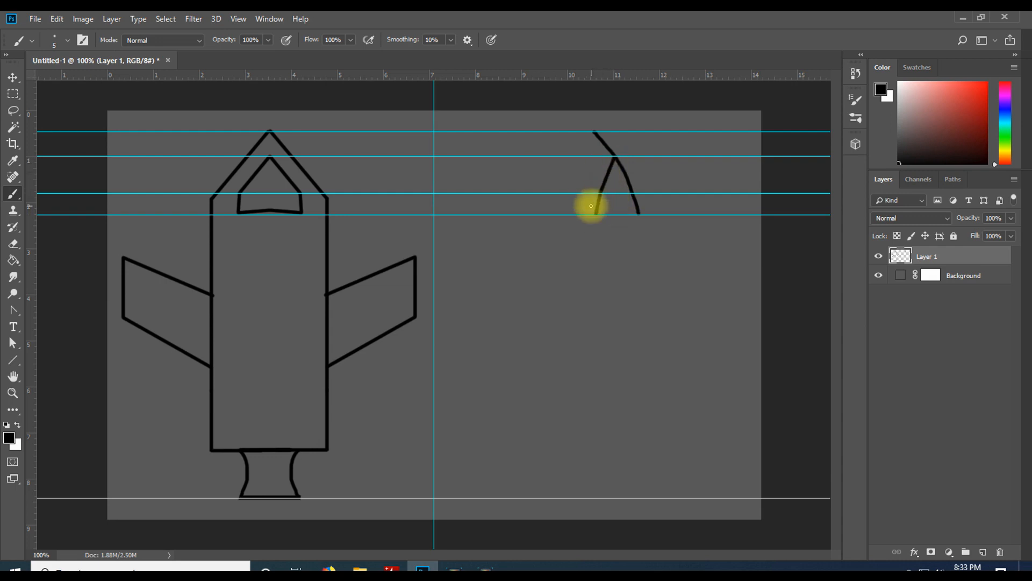
pyautogui.hotkey('ctrl', 'z')
pyautogui.keyDown('shift'); pyautogui.click(599, 215); pyautogui.keyUp('shift')
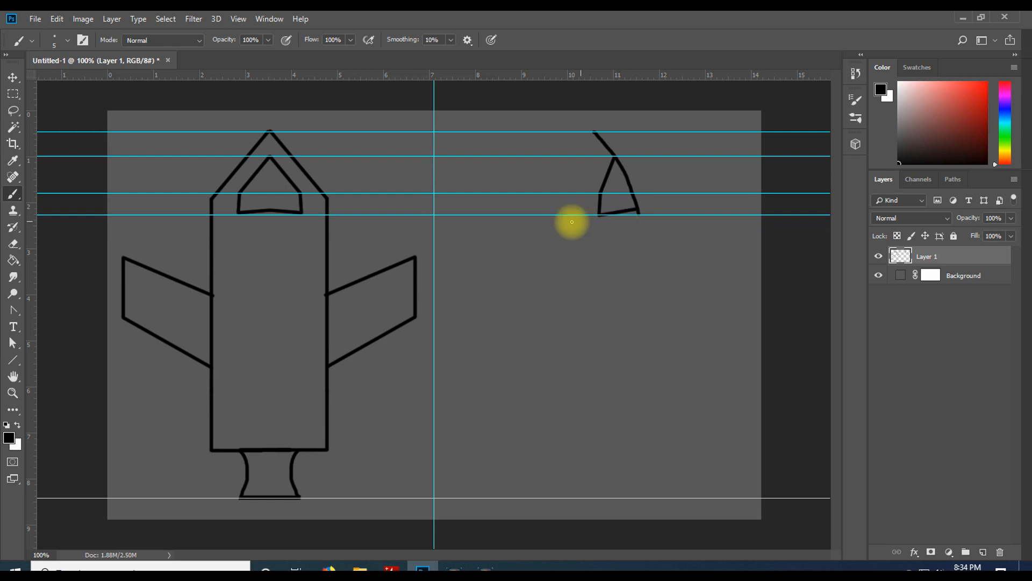
# Add three more horizontal guides lower down, around the top of the body and the wings
pyautogui.moveTo(456, 76); pyautogui.dragTo(502, 208)
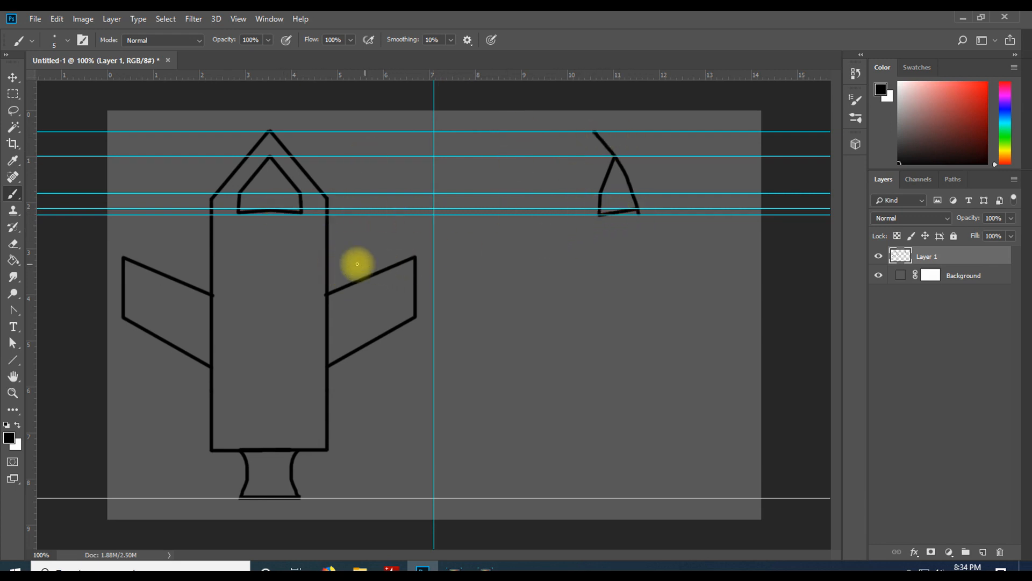
pyautogui.moveTo(556, 76); pyautogui.dragTo(572, 256)
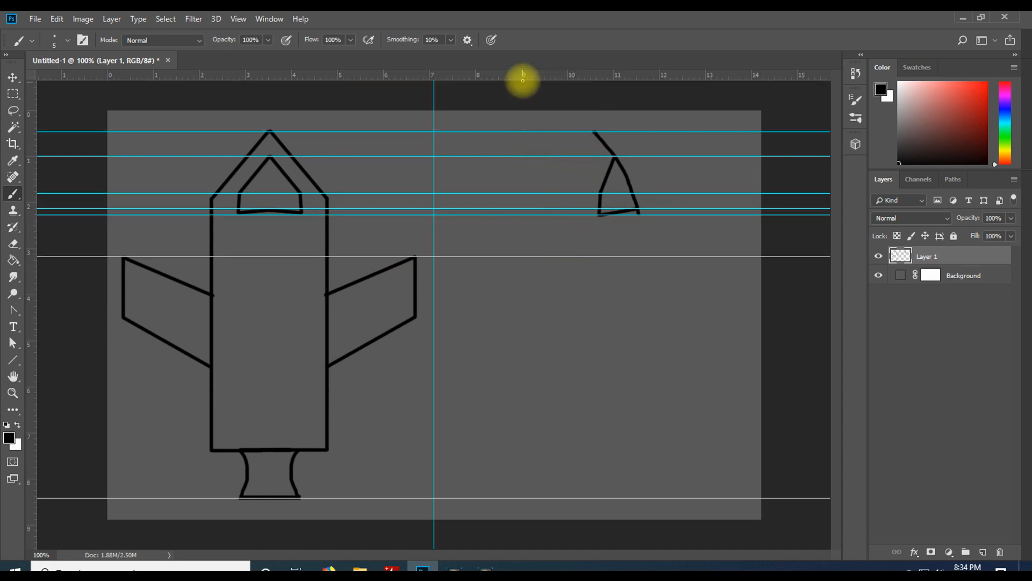
pyautogui.moveTo(525, 80); pyautogui.dragTo(532, 294)
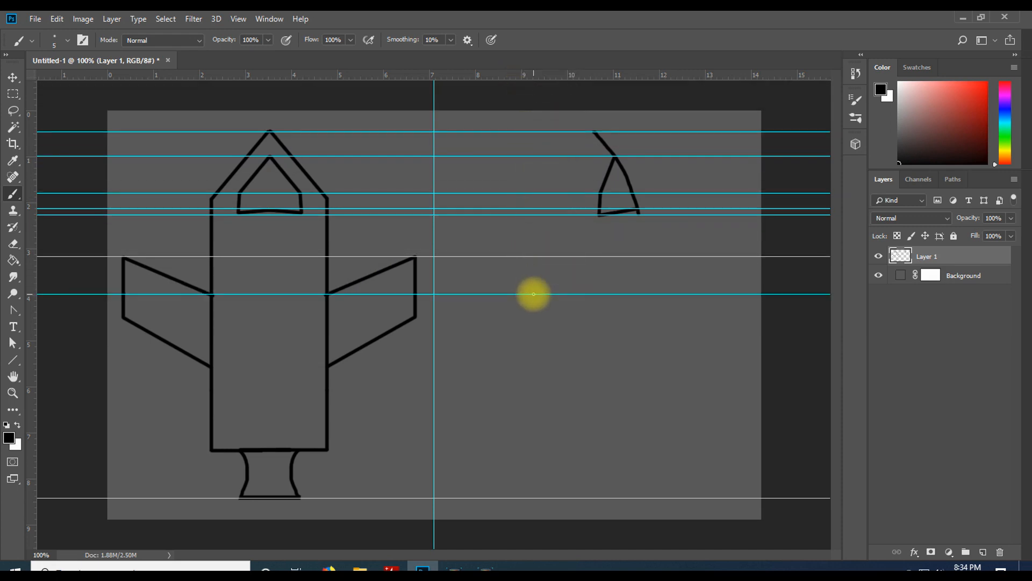
# Add three more horizontal guides lower down, at the wing bottoms and near the base of the body
pyautogui.moveTo(523, 74); pyautogui.dragTo(524, 316)
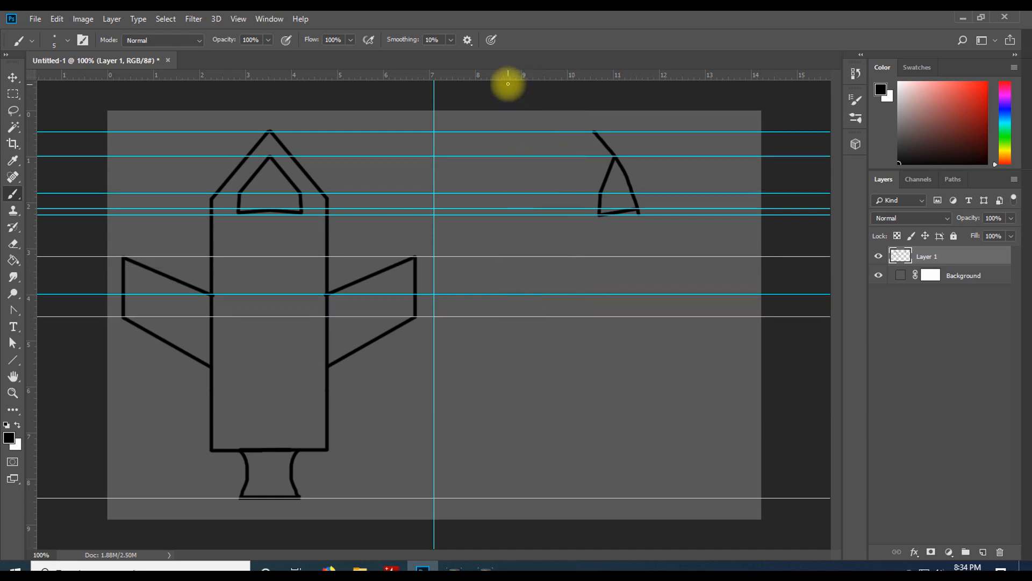
pyautogui.moveTo(506, 78); pyautogui.dragTo(516, 366)
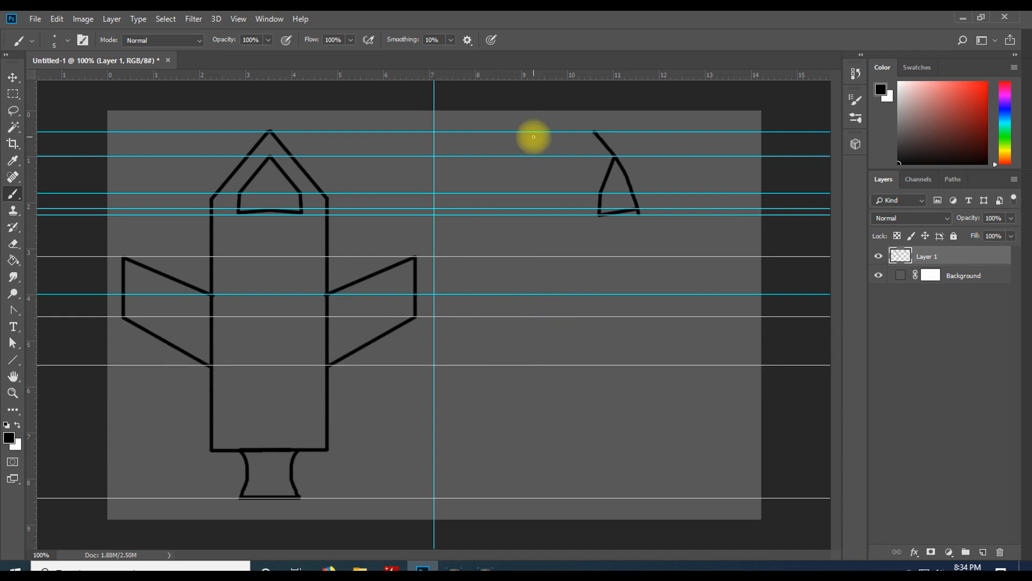
pyautogui.moveTo(488, 74); pyautogui.dragTo(507, 451)
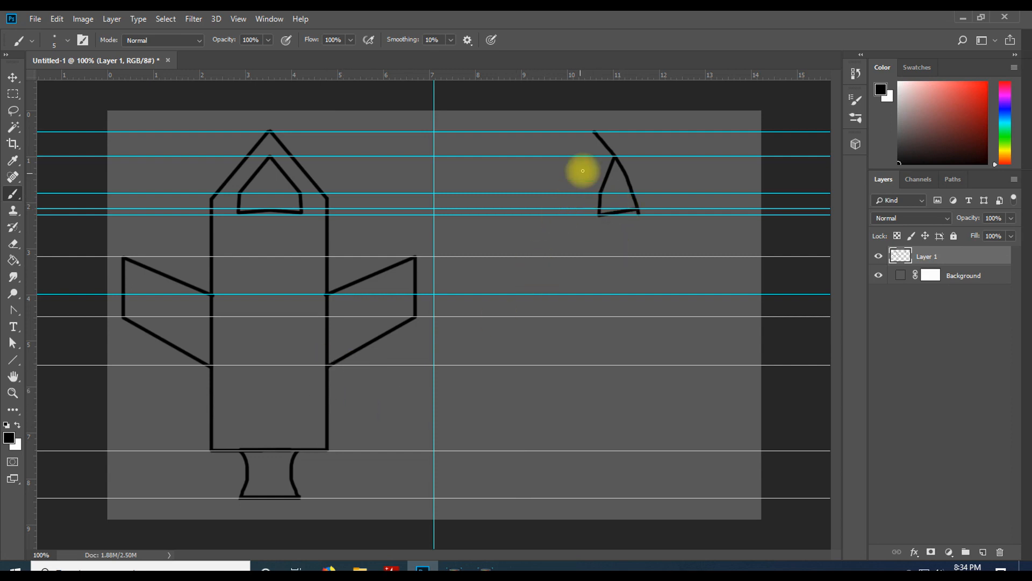
# With the brush, draw the two long vertical sides of the side-view rocket body down to the base guide
pyautogui.click(13, 194)
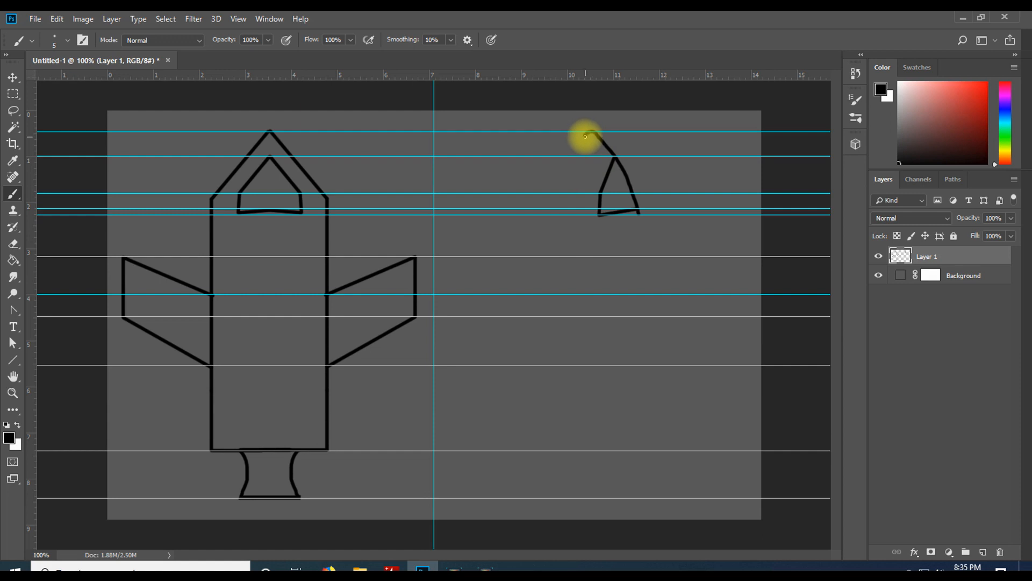
pyautogui.moveTo(584, 136)
pyautogui.mouseDown()
pyautogui.moveTo(574, 308)
pyautogui.moveTo(581, 451)
pyautogui.mouseUp()
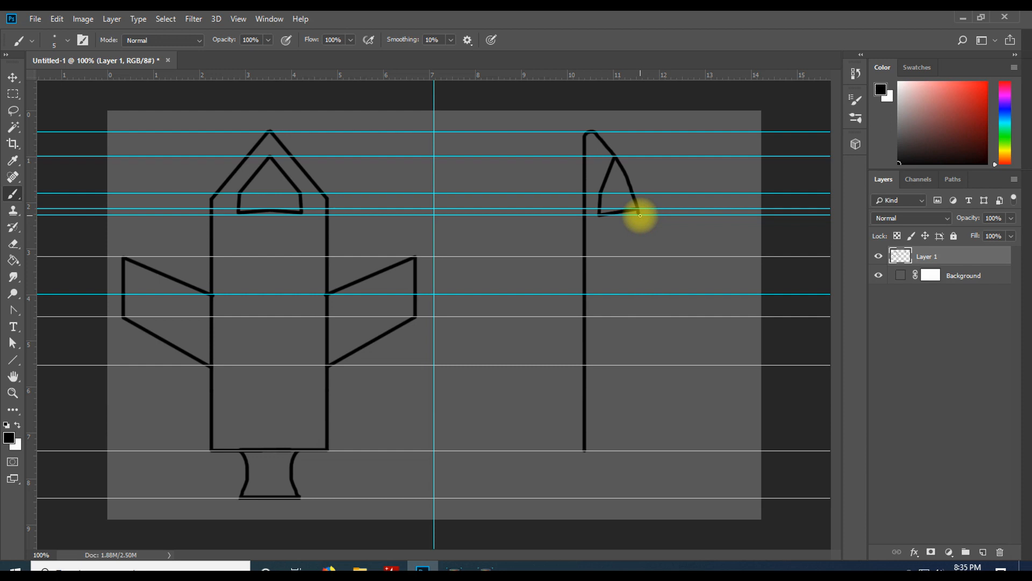
pyautogui.moveTo(639, 215)
pyautogui.mouseDown()
pyautogui.moveTo(621, 448)
pyautogui.moveTo(584, 451)
pyautogui.moveTo(636, 456)
pyautogui.mouseUp()
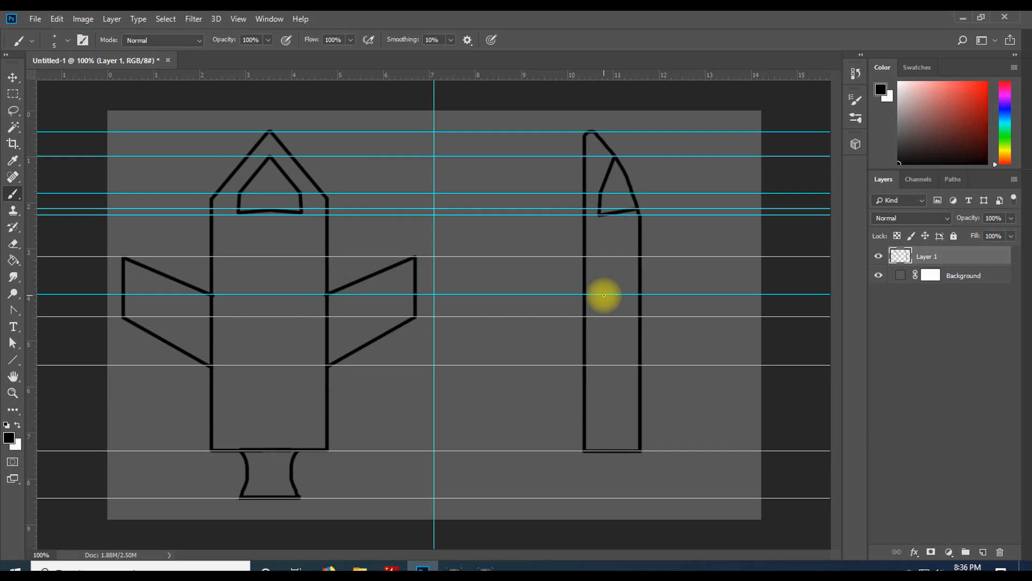
# Brush a narrow slanted fin shape on the side-view body between the wing guides
pyautogui.moveTo(604, 295); pyautogui.dragTo(601, 363)
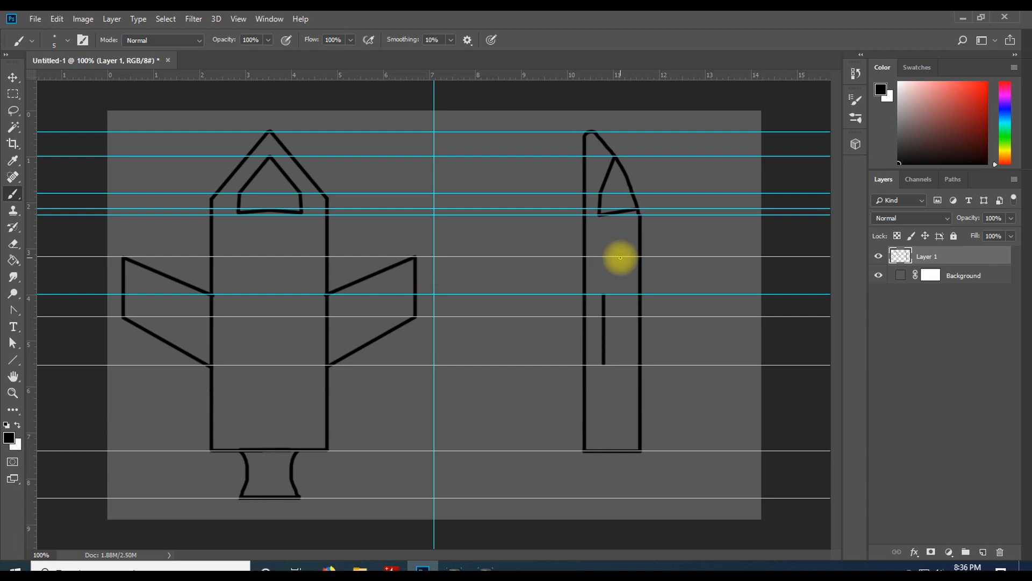
pyautogui.moveTo(621, 258); pyautogui.dragTo(620, 315)
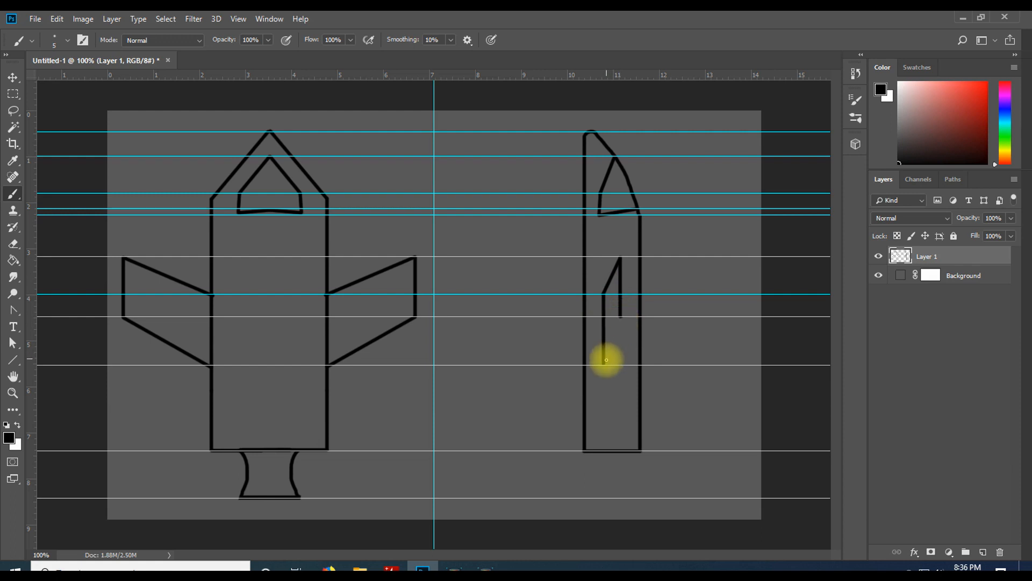
pyautogui.keyDown('shift'); pyautogui.click(604, 364); pyautogui.keyUp('shift')
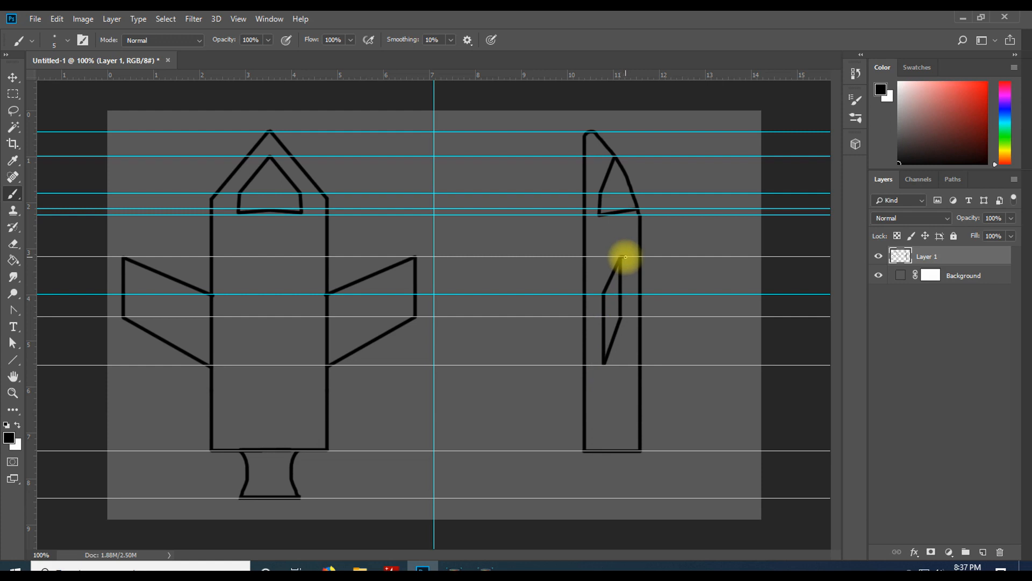
pyautogui.moveTo(625, 257); pyautogui.dragTo(626, 310)
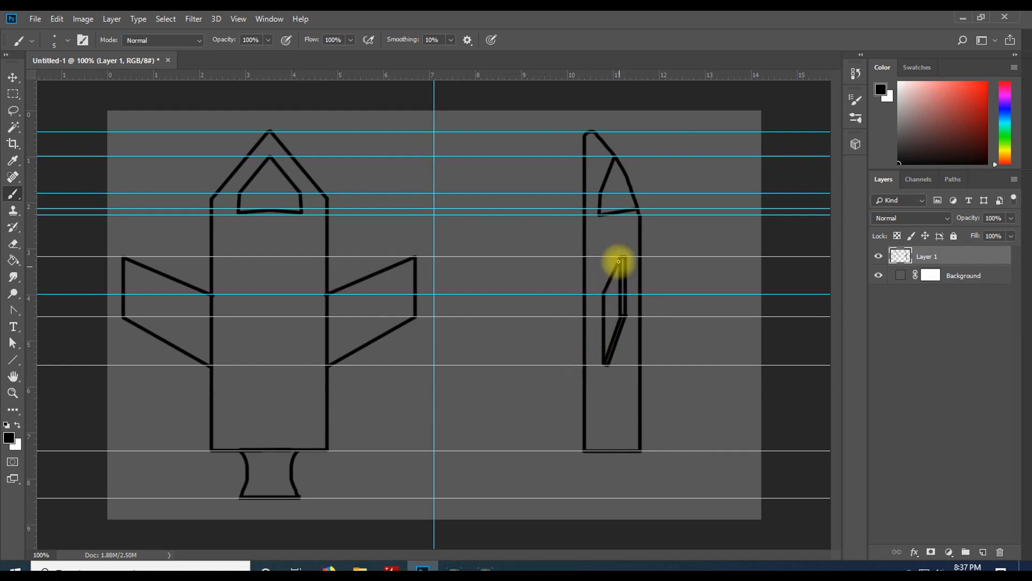
pyautogui.moveTo(618, 342); pyautogui.dragTo(623, 314)
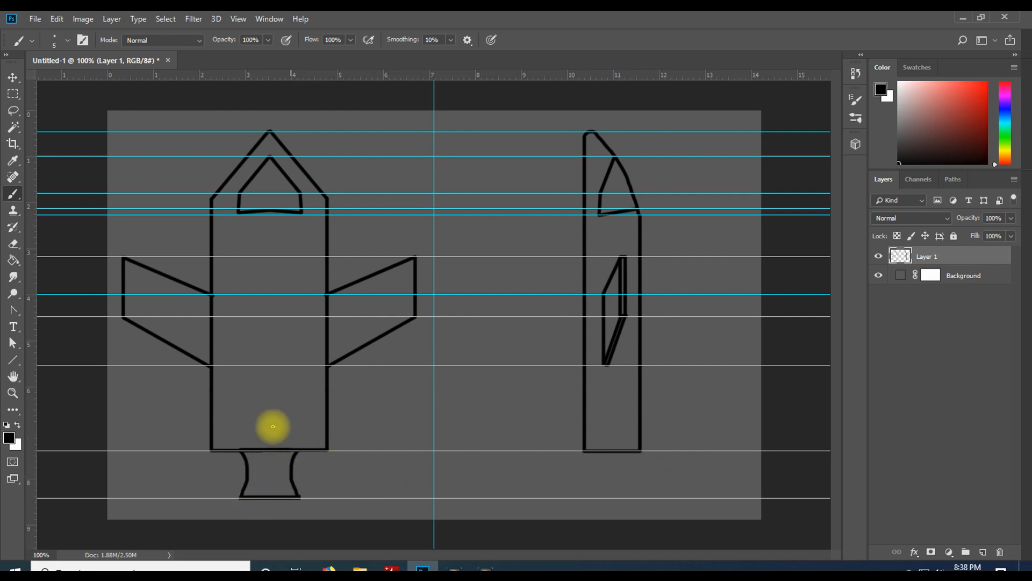
# Copy the front rocket's nozzle under the side-view body and erase the leftover overlap at its top-left corner
pyautogui.click(13, 93)
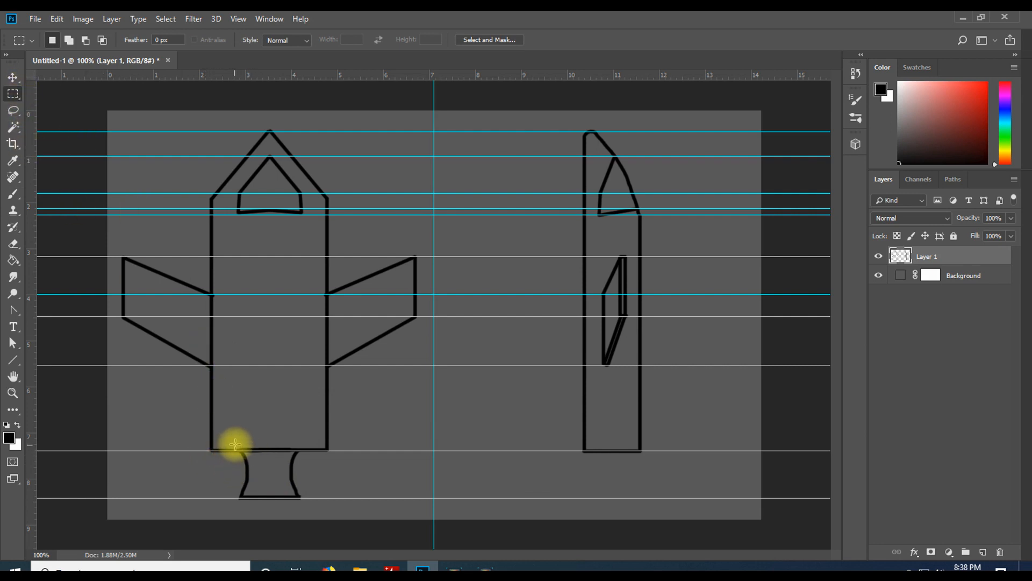
pyautogui.moveTo(235, 446); pyautogui.dragTo(304, 505)
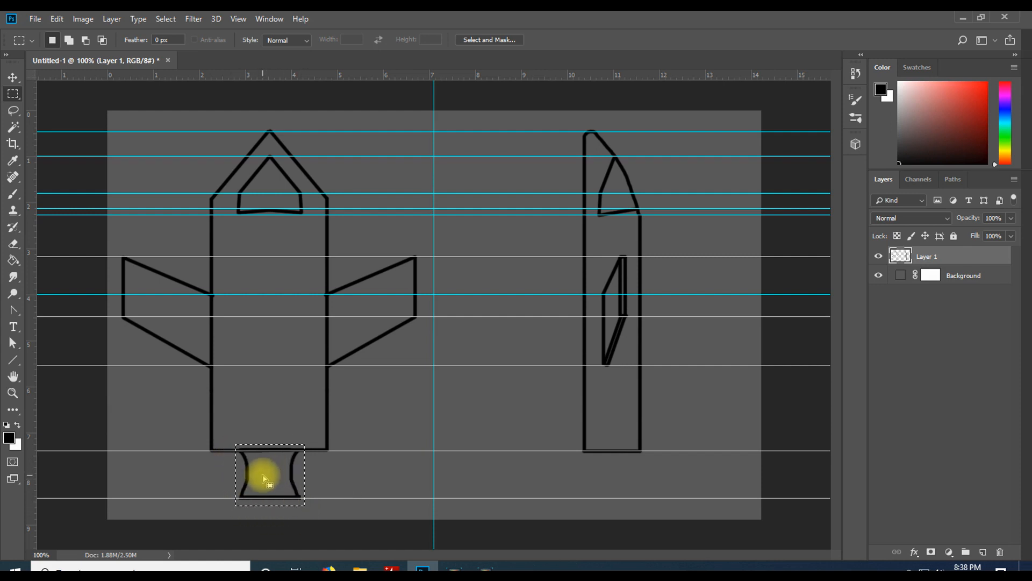
pyautogui.click(13, 77)
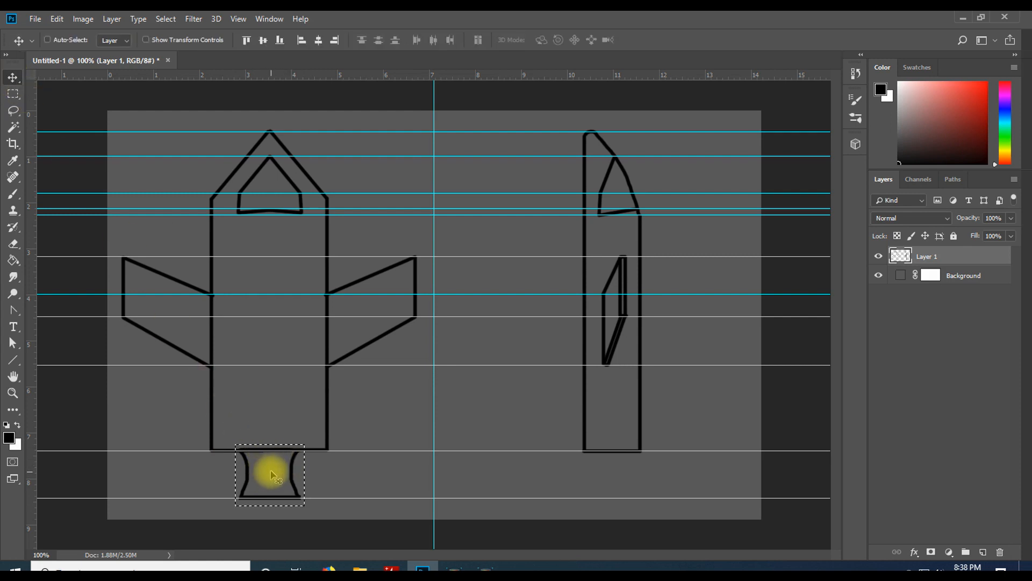
pyautogui.moveTo(272, 473); pyautogui.dragTo(609, 478)
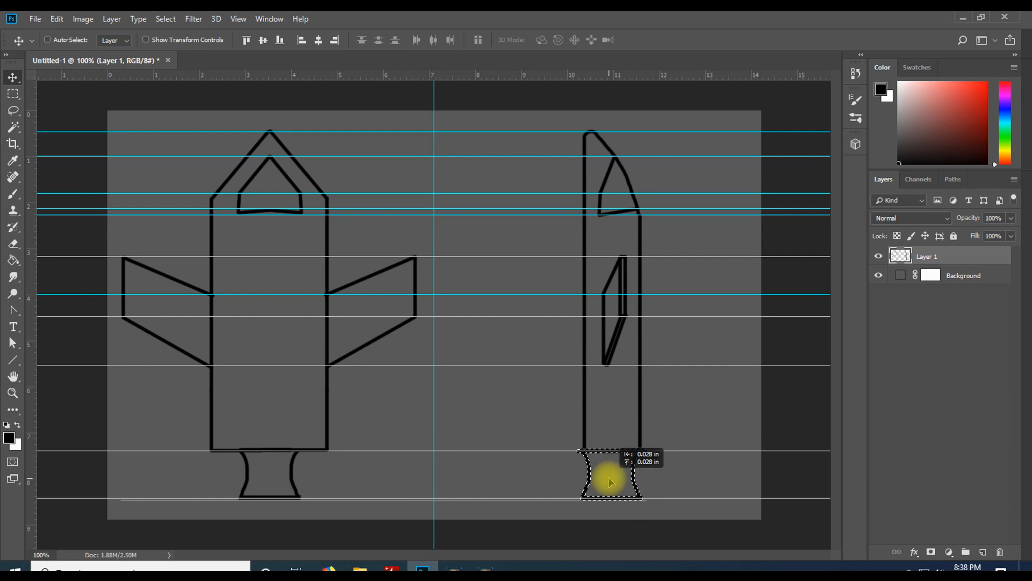
pyautogui.moveTo(609, 480); pyautogui.dragTo(611, 480)
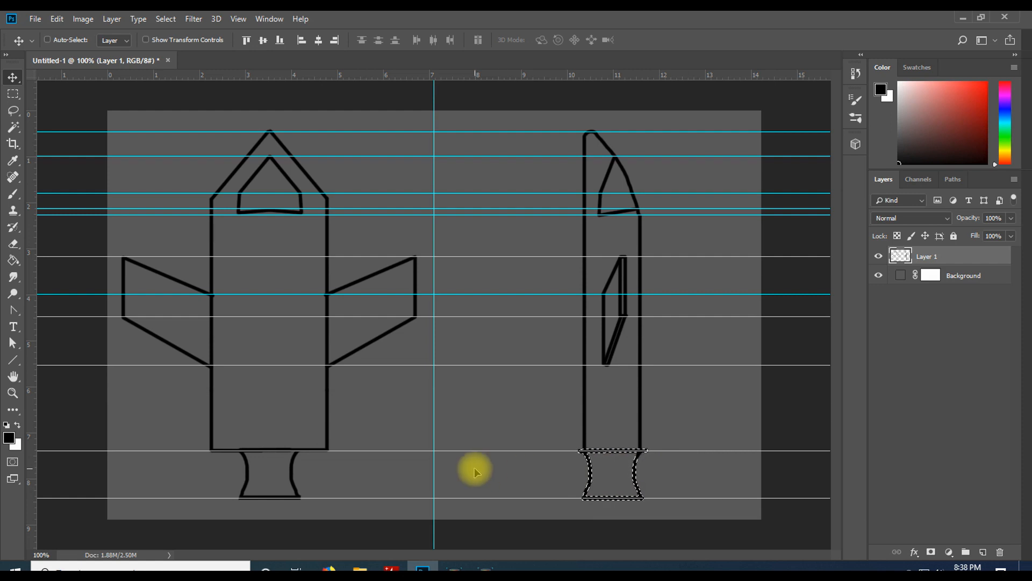
pyautogui.hotkey('ctrl', 'd')
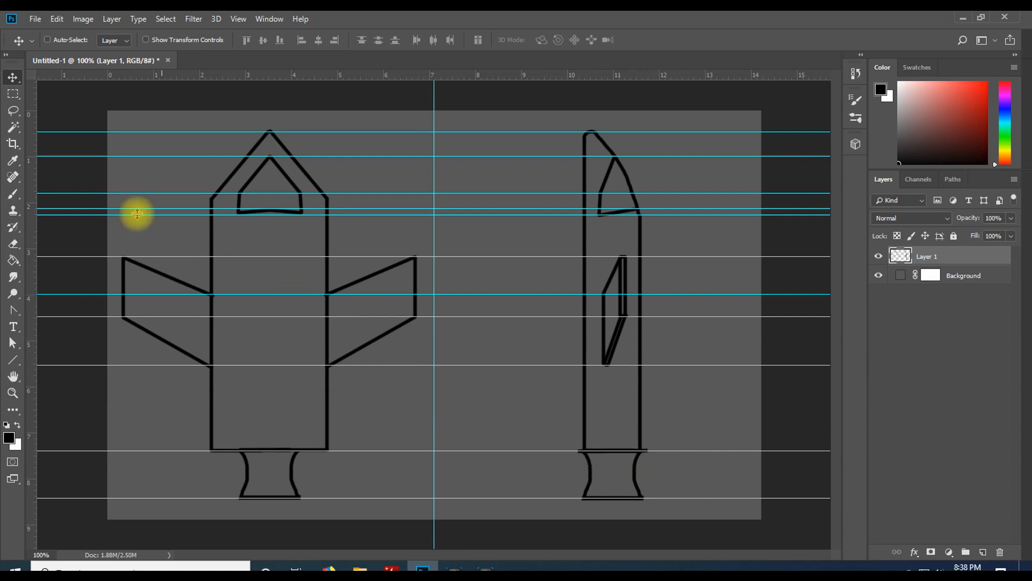
pyautogui.click(14, 243)
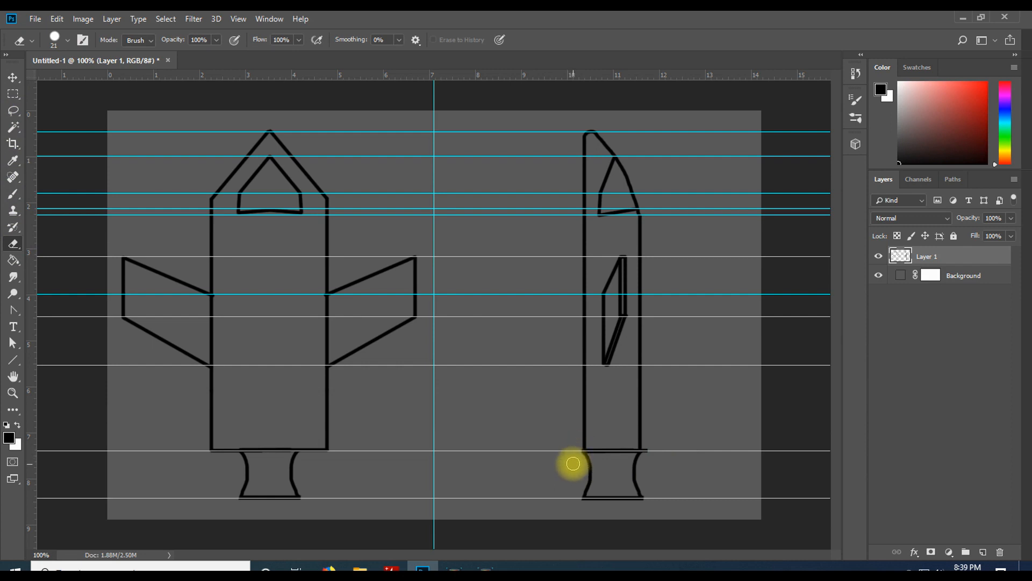
pyautogui.moveTo(573, 450); pyautogui.dragTo(578, 450)
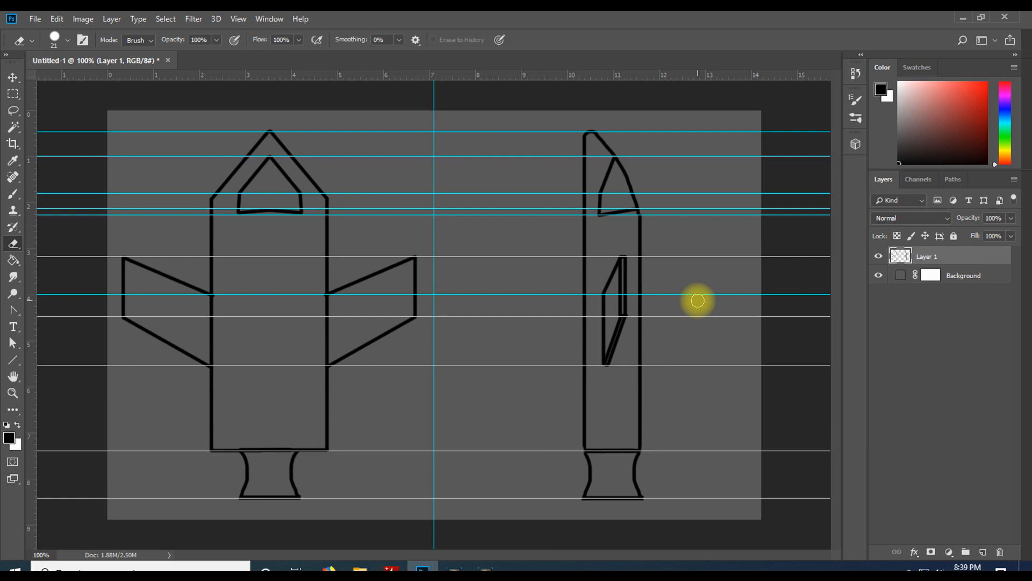
# Save the document as SpaceShip_Reference in the Tutorials folder, keeping maximize compatibility
pyautogui.click(35, 18)
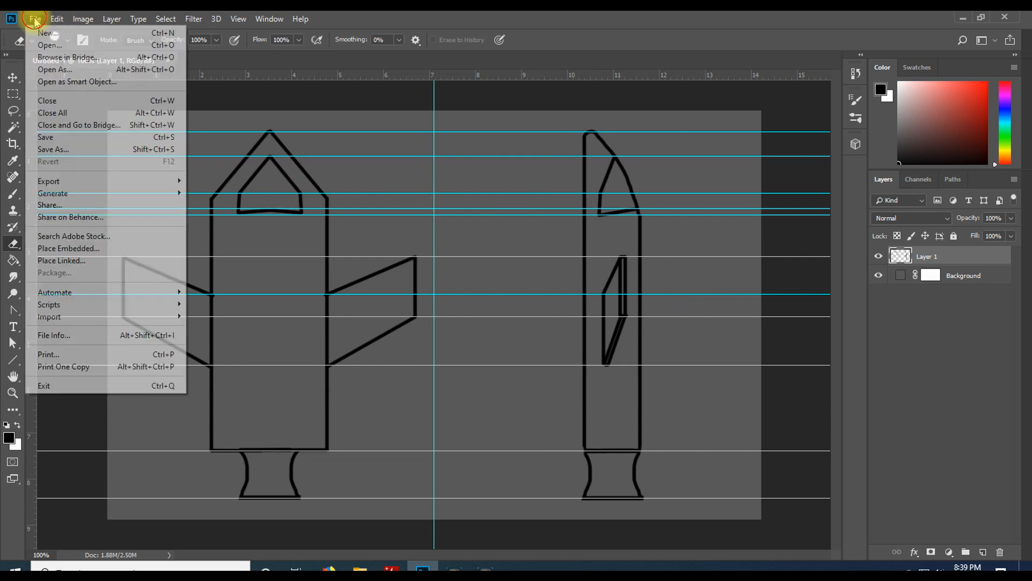
pyautogui.click(99, 154)
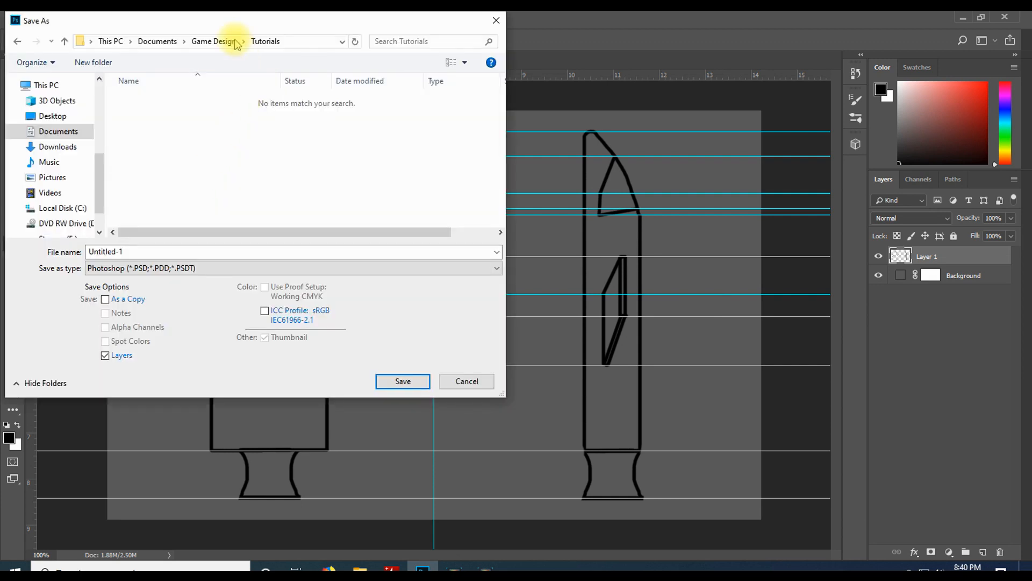
pyautogui.doubleClick(158, 251)
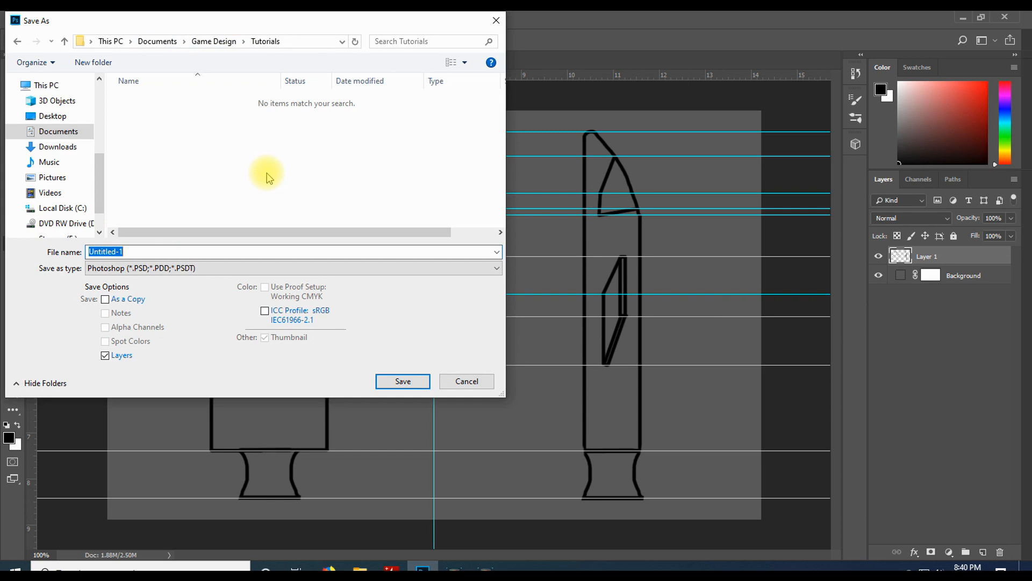
pyautogui.write('SpaceShip')
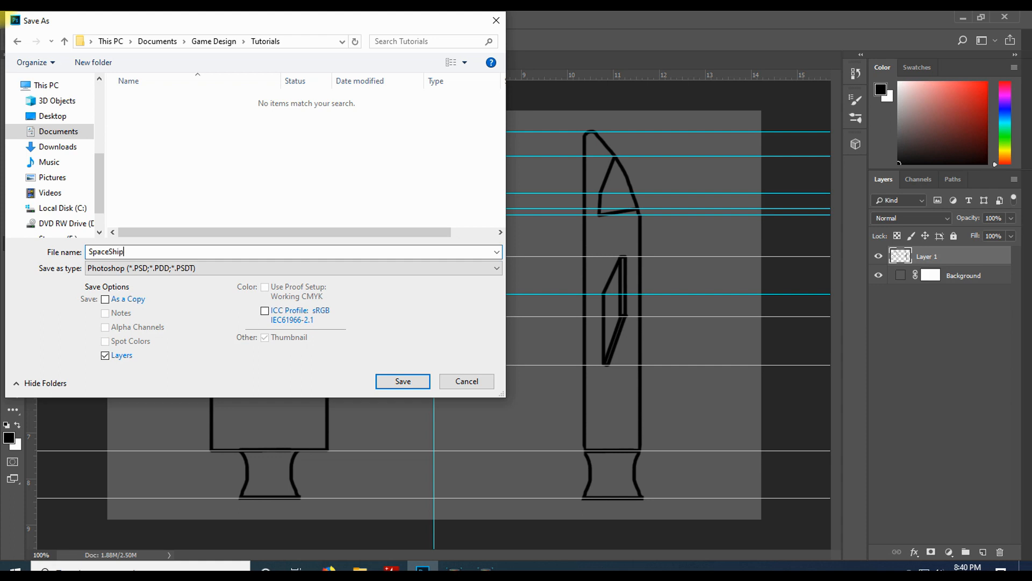
pyautogui.write('_Referen')
pyautogui.click(403, 381)
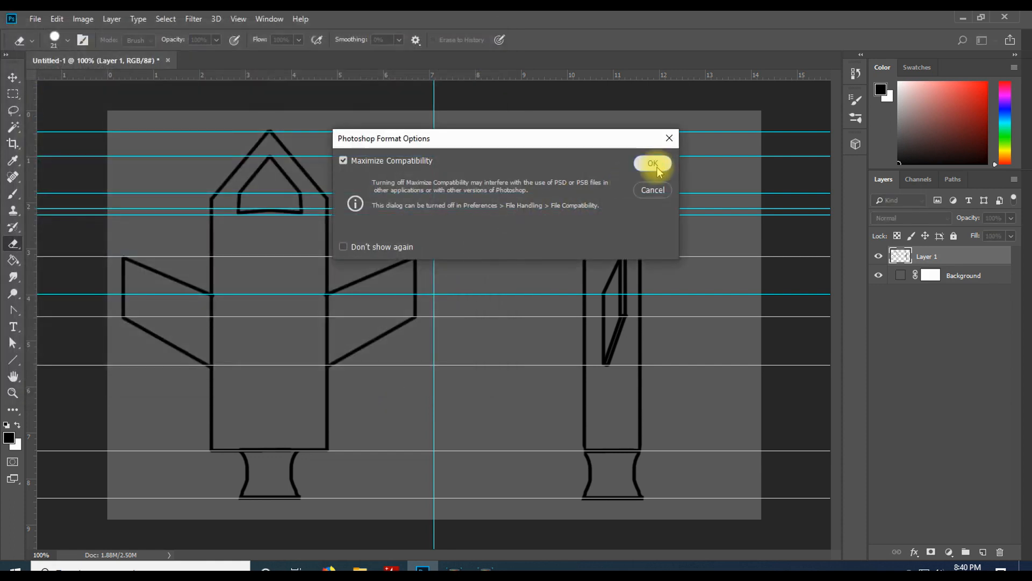
pyautogui.click(652, 164)
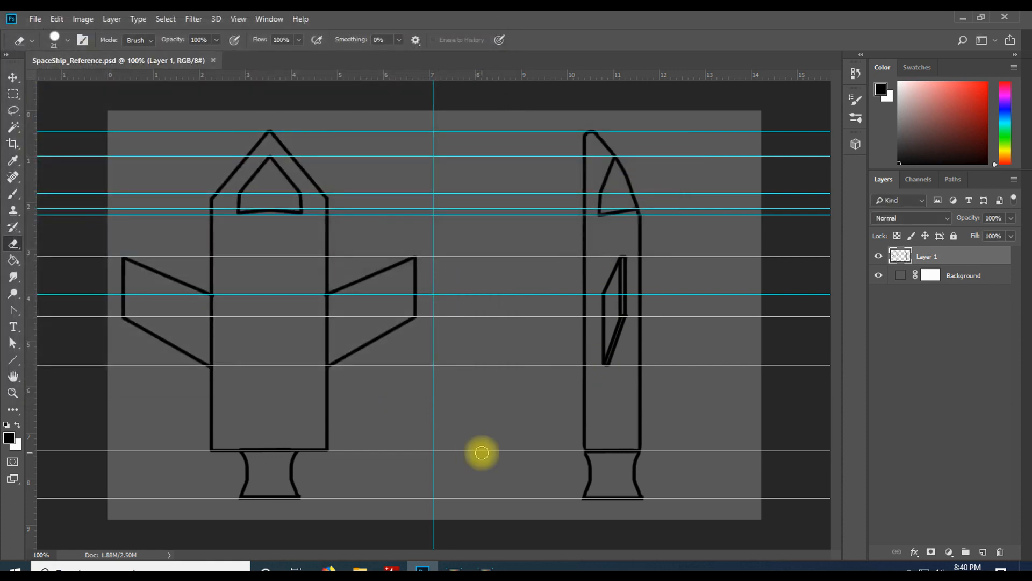